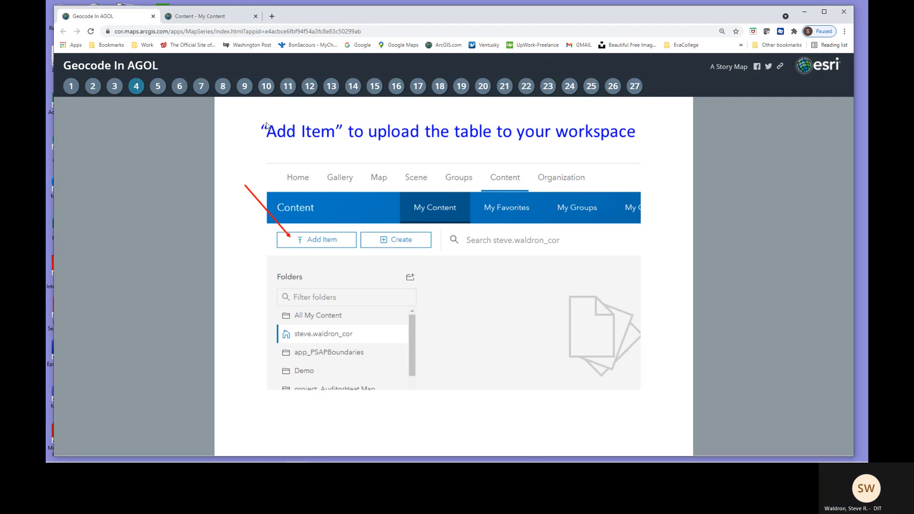
# Consult slide 5 of the story map, and start adding an item from the computer to the DemoGeocoding content folder
pyautogui.click(158, 87)
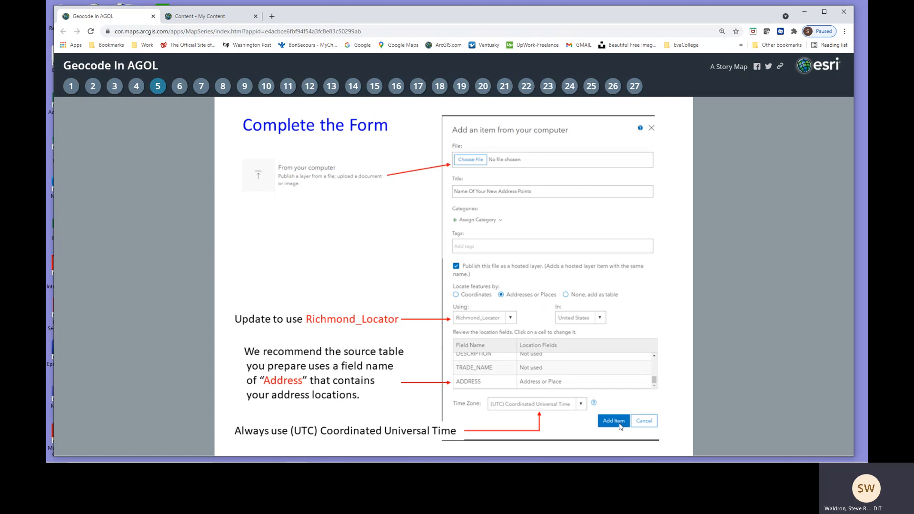
pyautogui.click(215, 19)
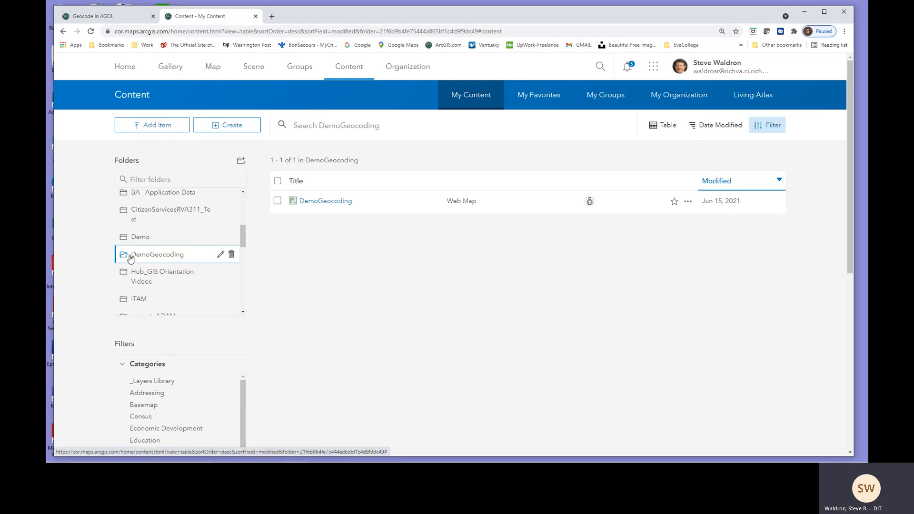
pyautogui.click(159, 126)
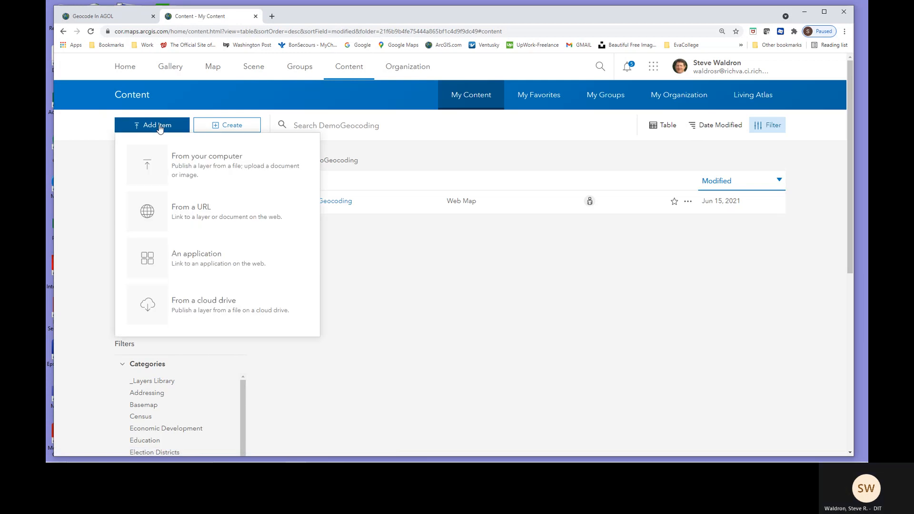
pyautogui.click(215, 165)
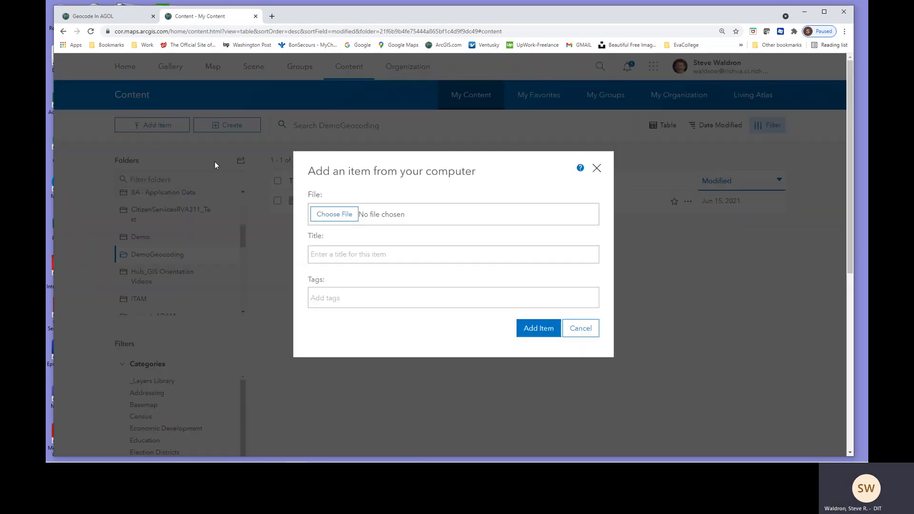
# Choose GeocodeDemo.xlsx from the AGOL_Geocoding folder on drive C as the file to upload
pyautogui.click(351, 218)
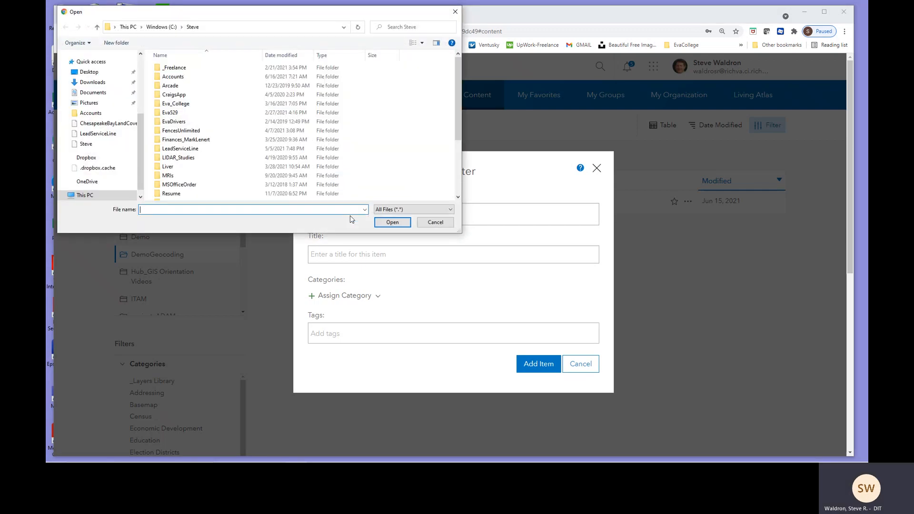
pyautogui.click(102, 176)
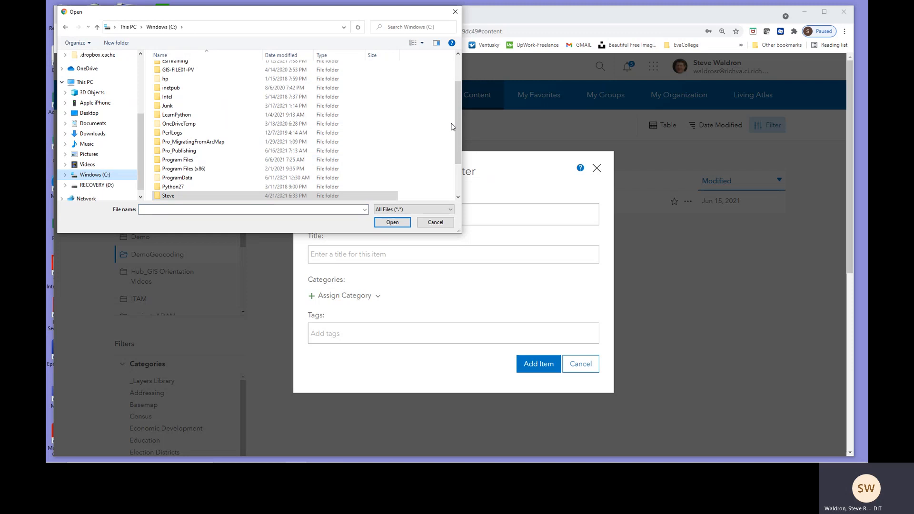
pyautogui.moveTo(459, 111); pyautogui.dragTo(460, 77)
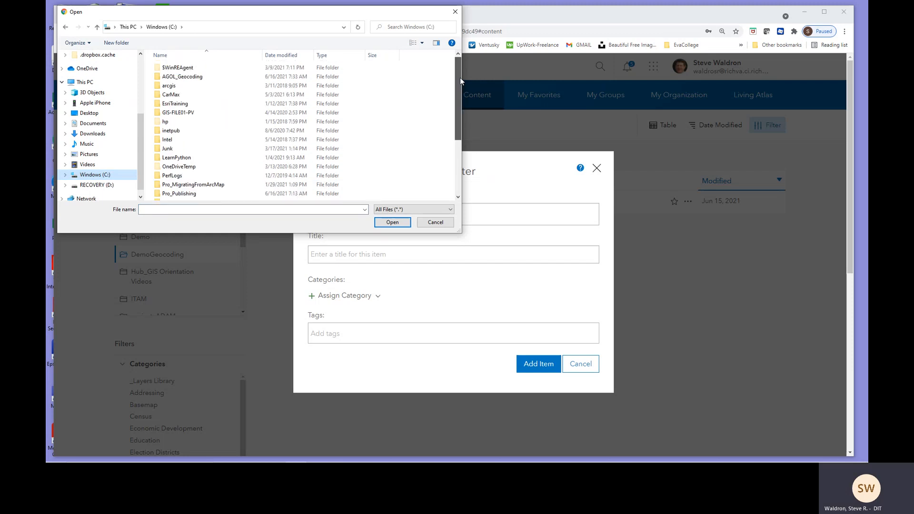
pyautogui.doubleClick(189, 77)
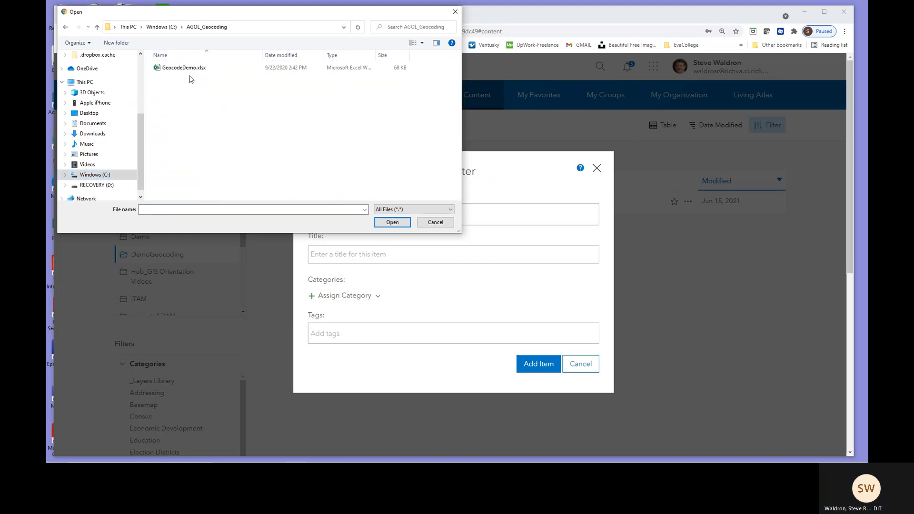
pyautogui.click(192, 68)
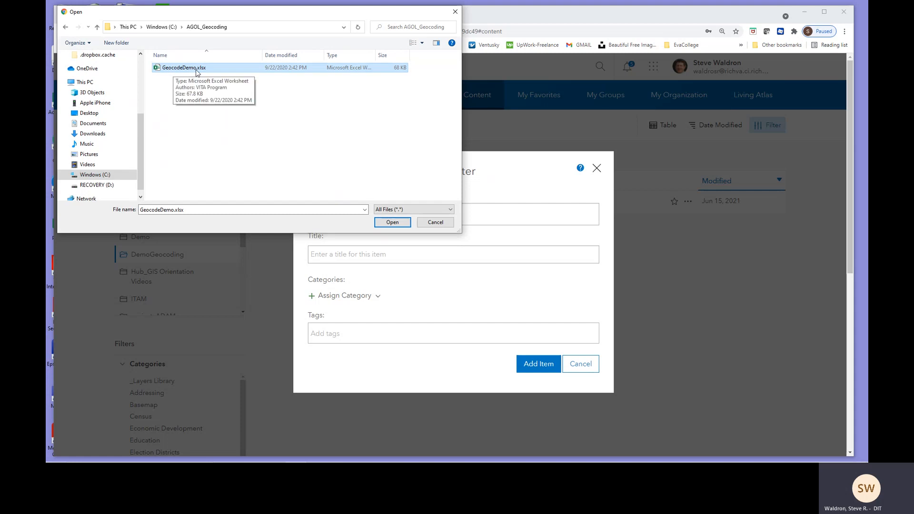
pyautogui.click(392, 223)
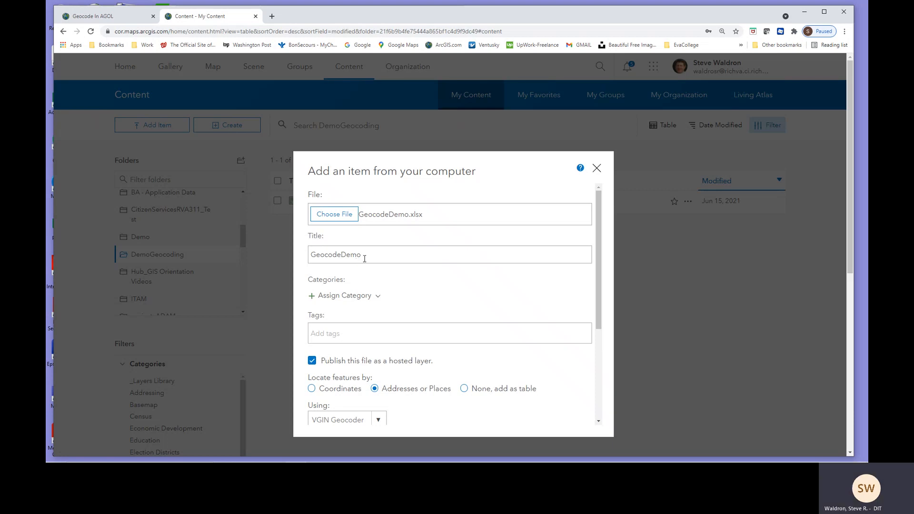
# Add the tags Demo and ABC to the new item
pyautogui.click(363, 333)
pyautogui.write('Demo, A')
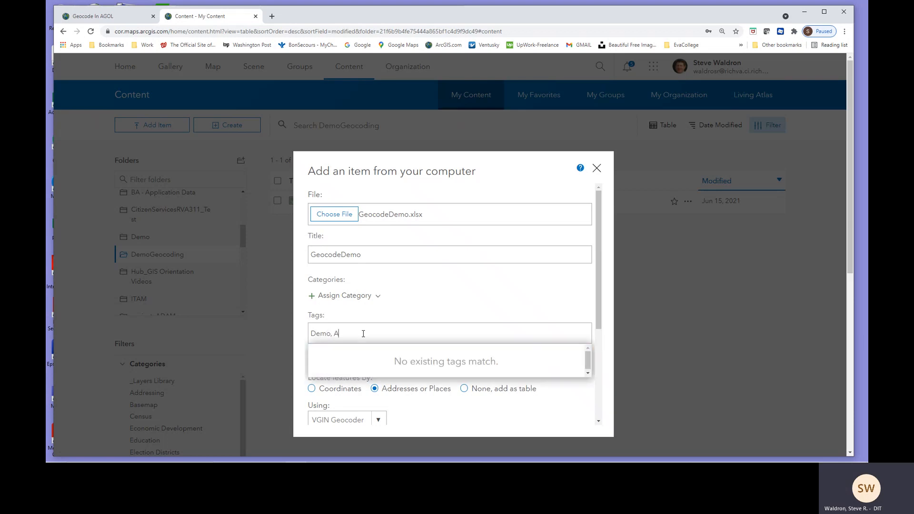
pyautogui.write('BC')
pyautogui.click(556, 412)
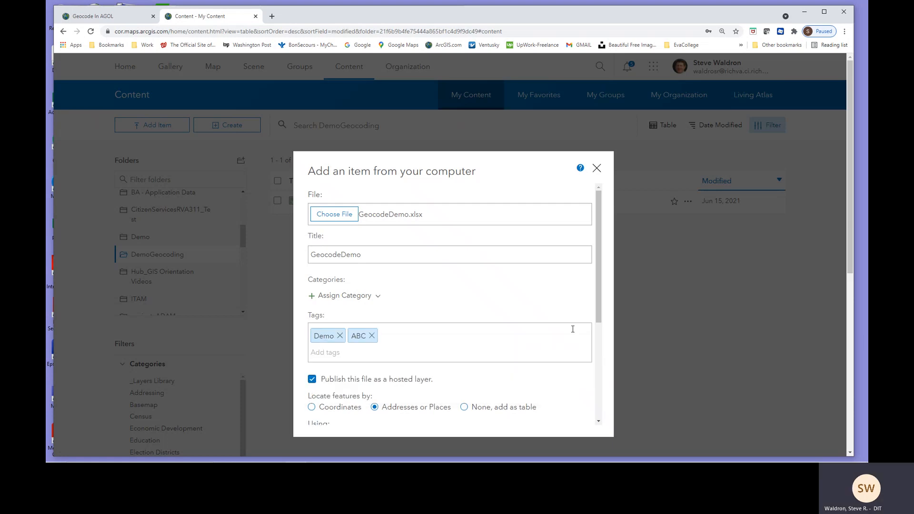
# Set the geocoder for locating the addresses to Richmond_Locator
pyautogui.moveTo(601, 277); pyautogui.dragTo(616, 366)
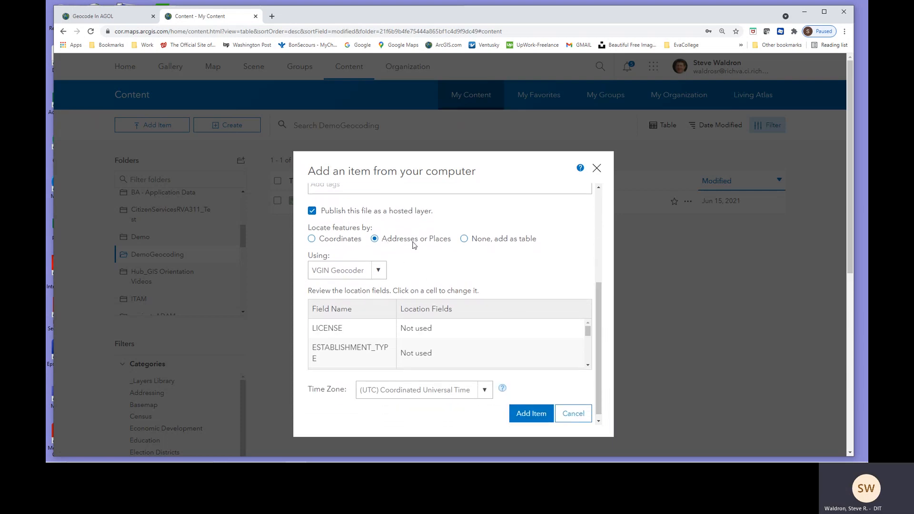
pyautogui.click(378, 272)
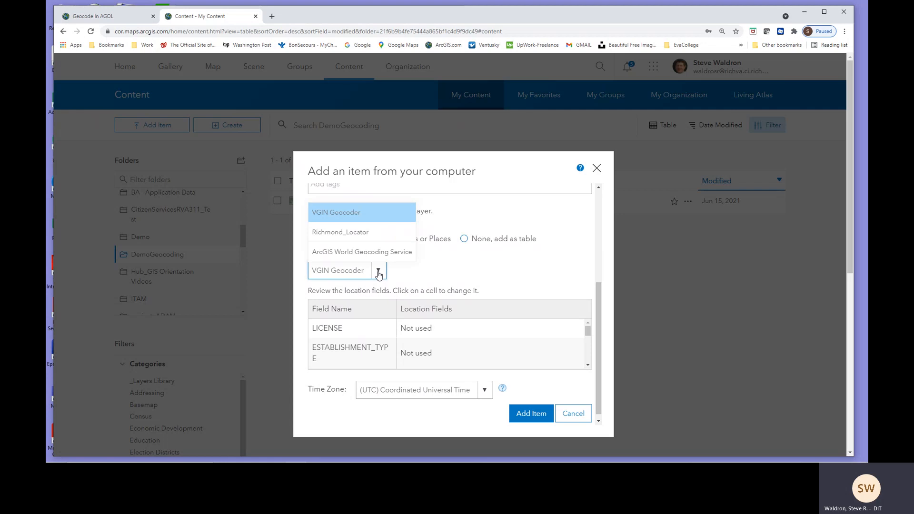
pyautogui.click(346, 233)
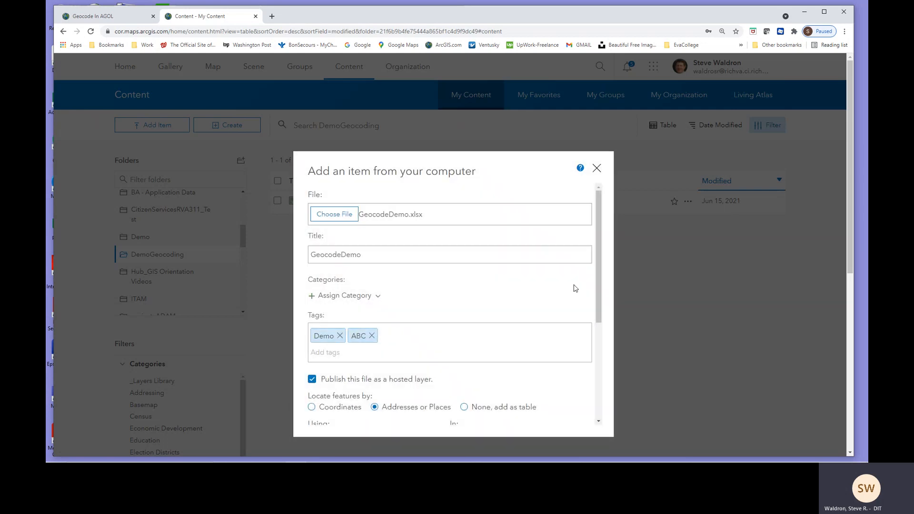
# Check that the ADDRESS field is mapped to Address or Place, and add the item as a hosted layer
pyautogui.moveTo(597, 256); pyautogui.dragTo(589, 369)
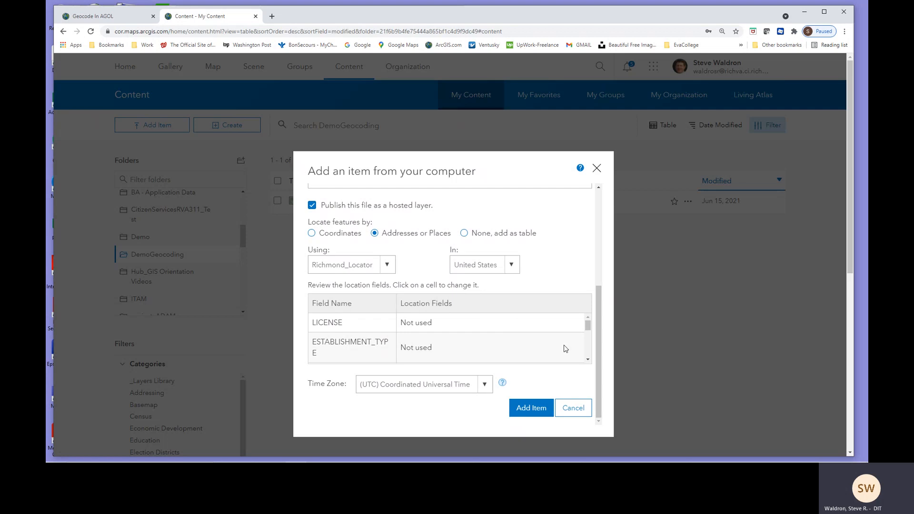
pyautogui.moveTo(587, 326); pyautogui.dragTo(590, 353)
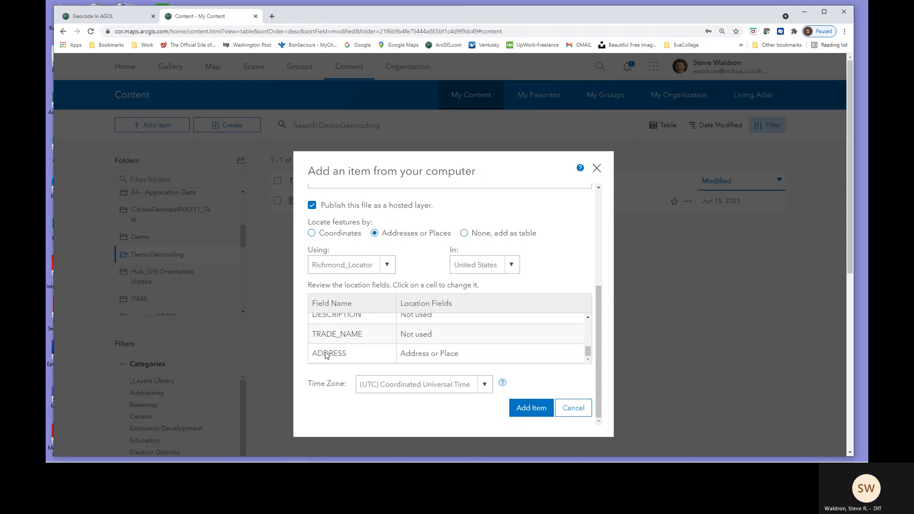
pyautogui.click(431, 358)
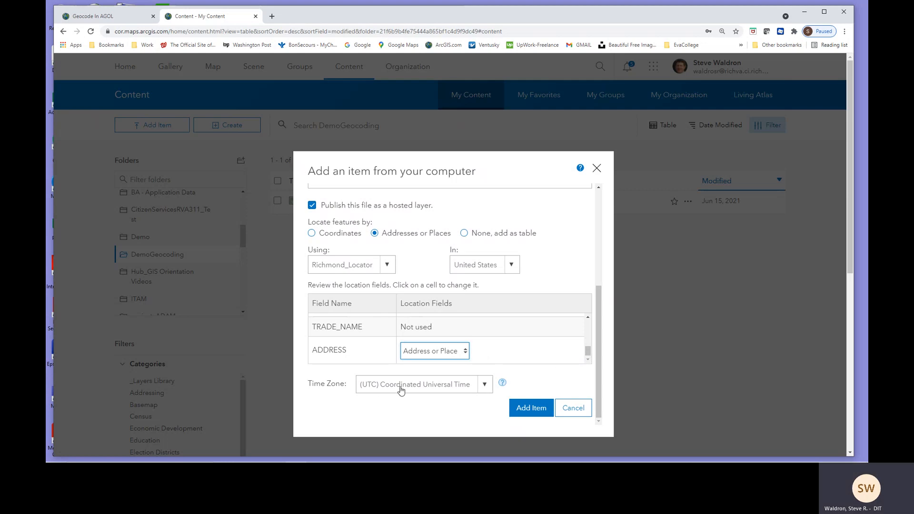
pyautogui.click(531, 408)
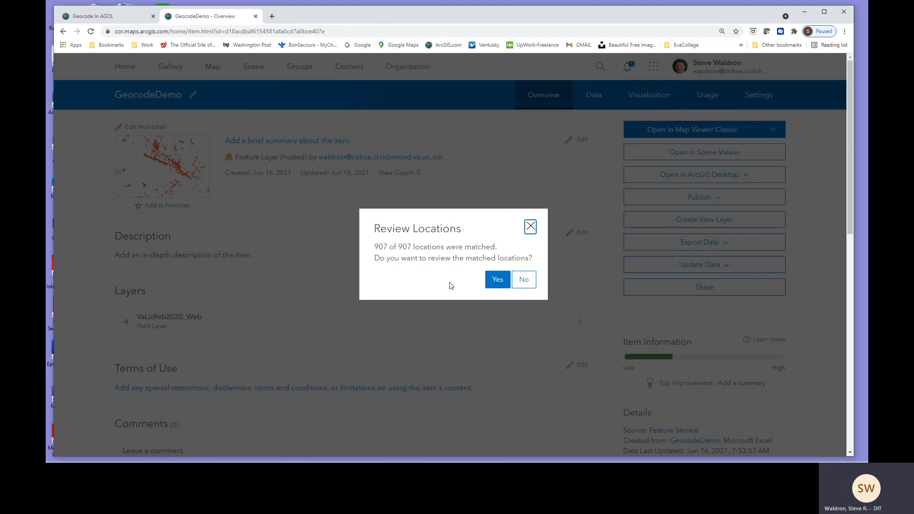
# Accept the review of the matched locations and look over the geocoded points around Richmond on the map
pyautogui.scroll(-1, 452, 282)
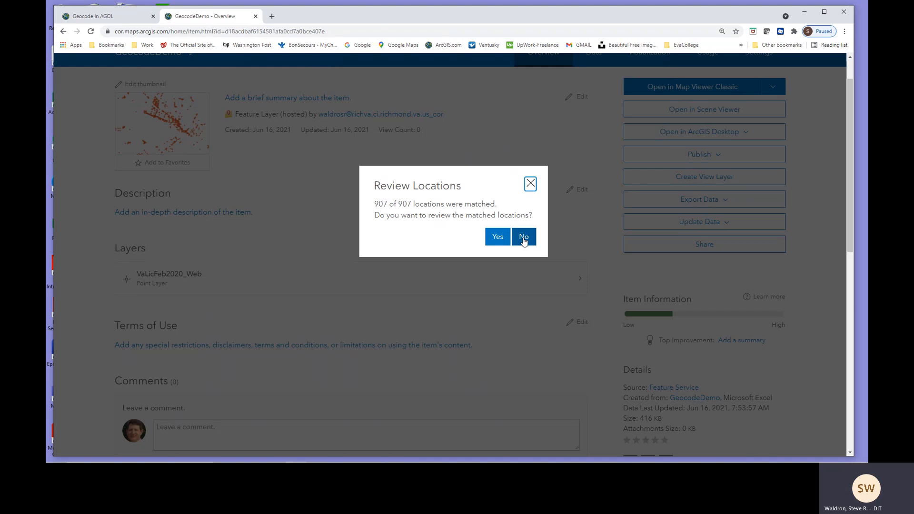
pyautogui.click(500, 238)
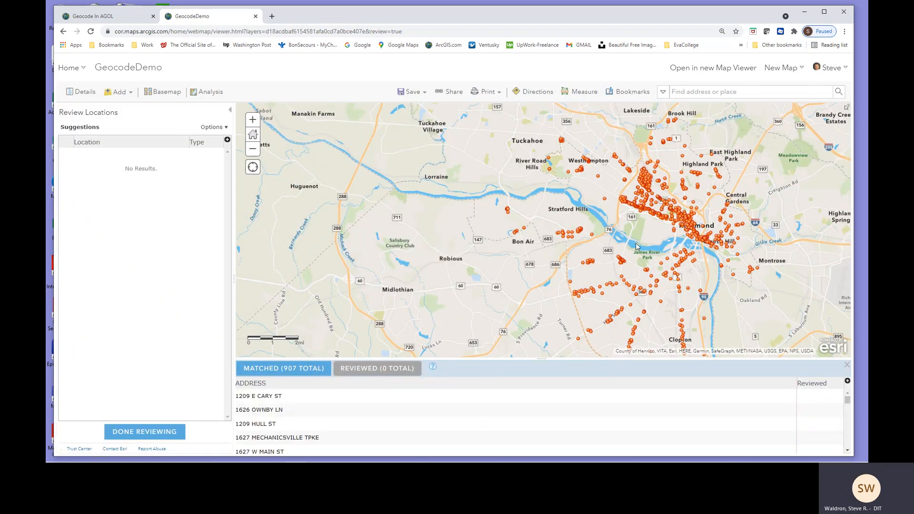
pyautogui.moveTo(637, 246); pyautogui.dragTo(498, 249)
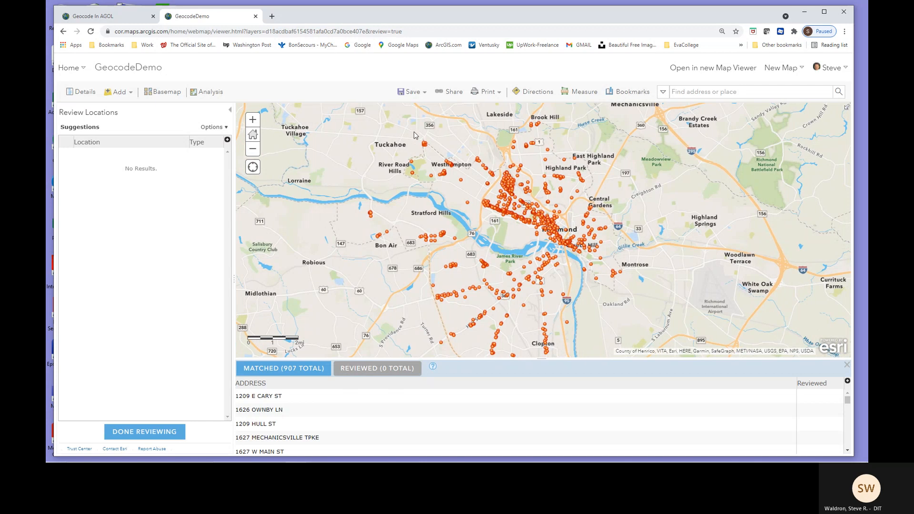
# Start saving the map, titled with the owner's first name plus "sDemo", and tag it Demo
pyautogui.click(413, 93)
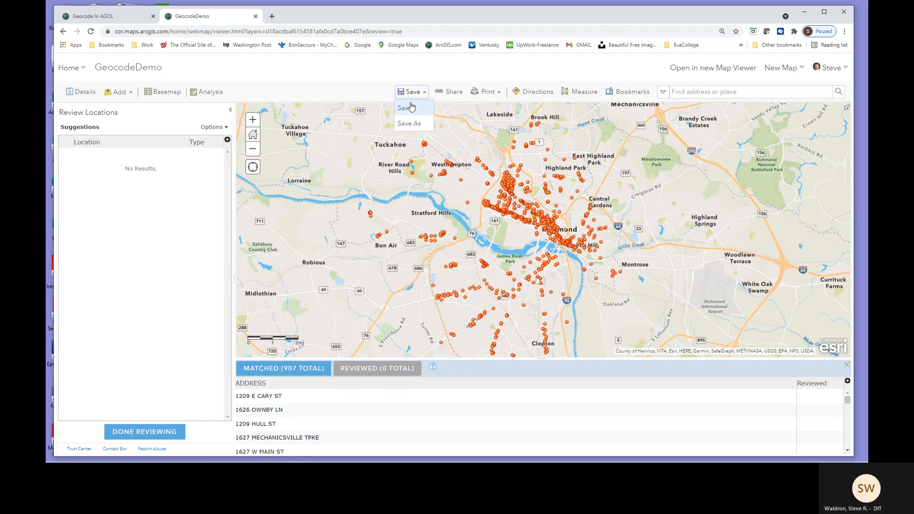
pyautogui.click(410, 109)
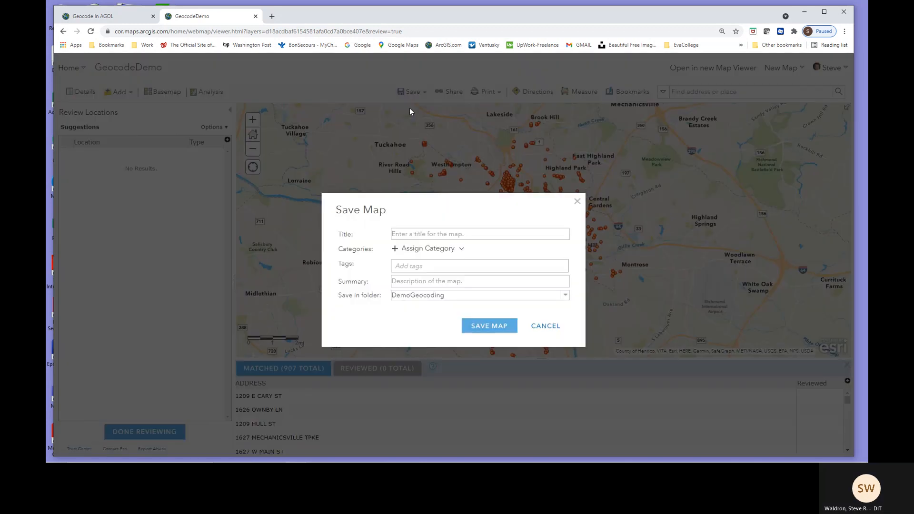
pyautogui.click(463, 232)
pyautogui.write('Steves')
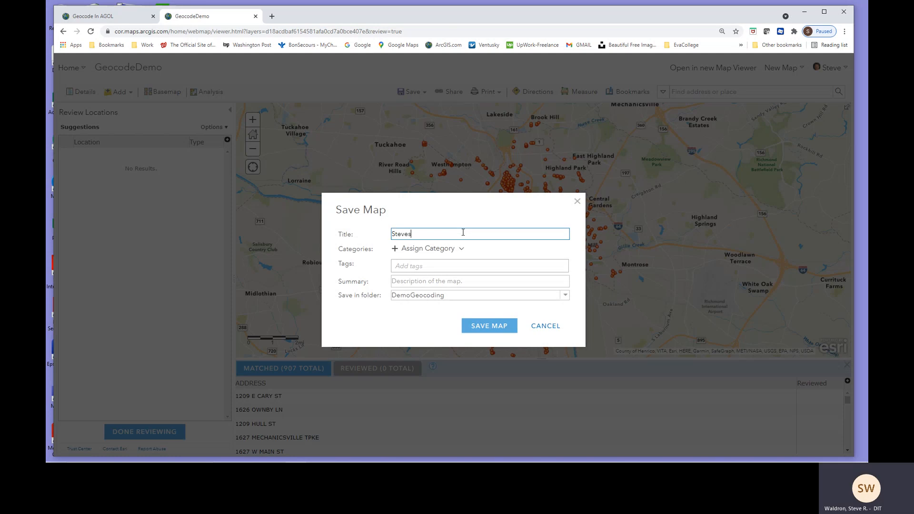
pyautogui.write('Demo')
pyautogui.click(466, 266)
pyautogui.write('D')
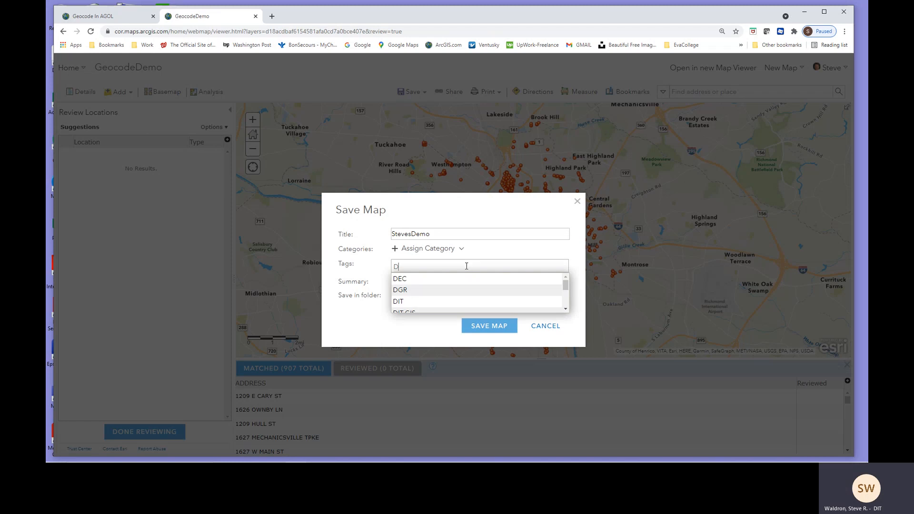
pyautogui.write('emo')
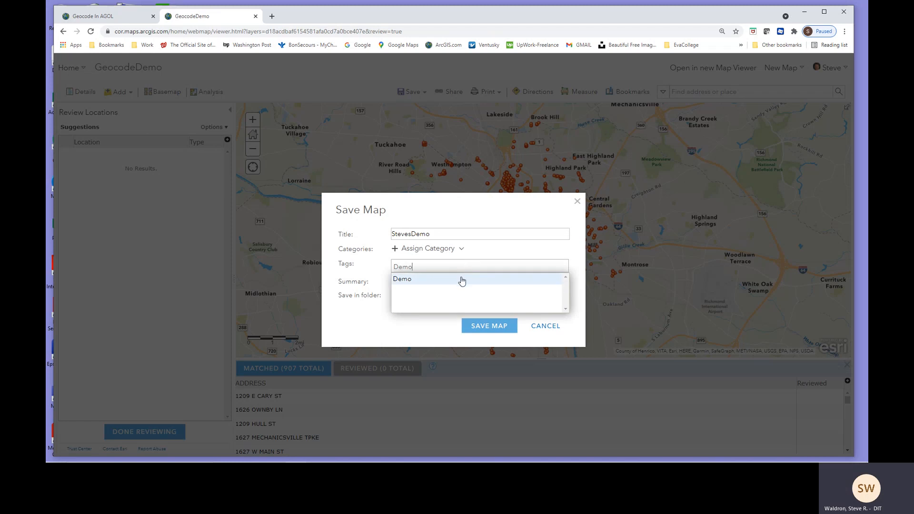
pyautogui.click(460, 279)
# Enter the summary "ABC Licenses Were Geocoded" and save the map in the DemoGeocoding folder
pyautogui.click(461, 284)
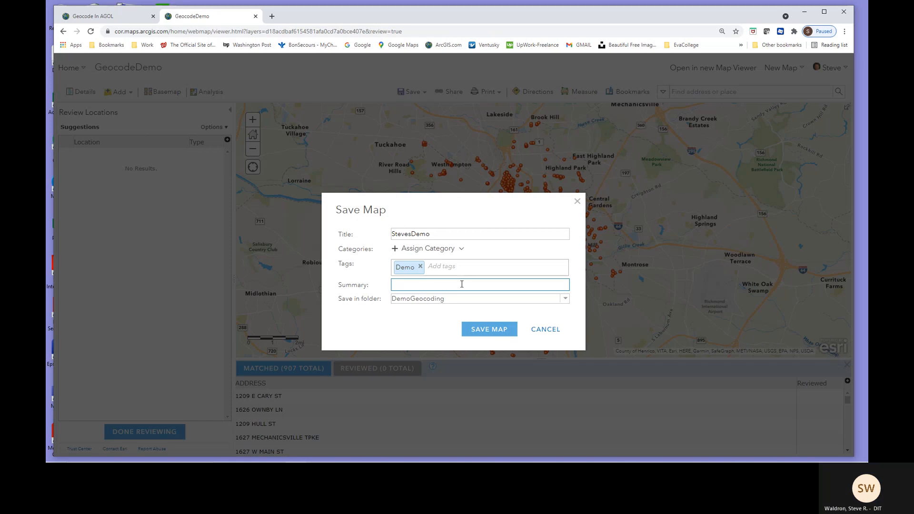
pyautogui.write('ABC Licen')
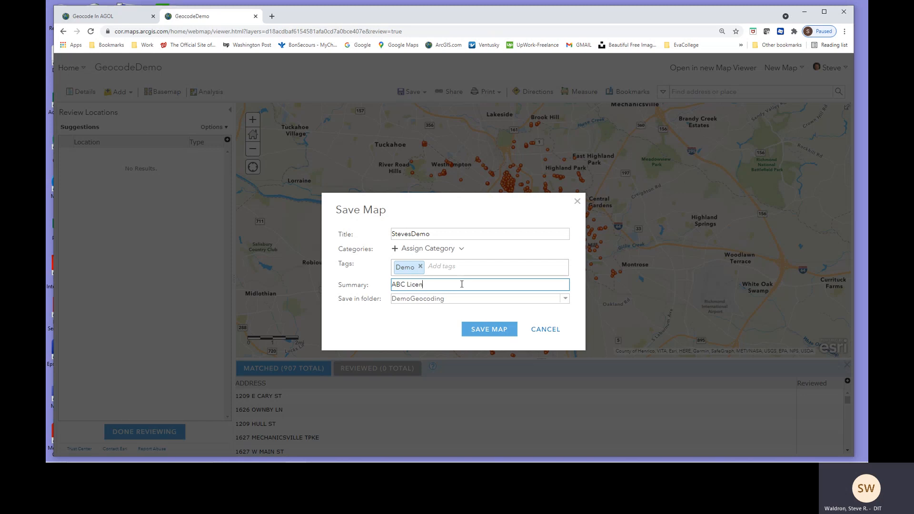
pyautogui.write('ses Were Geocoded')
pyautogui.click(487, 328)
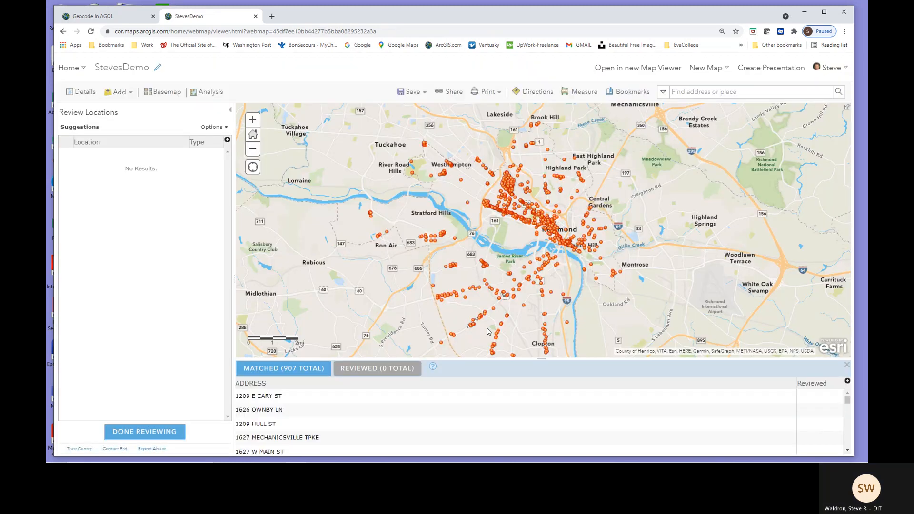
# Close the matched-addresses review table to show the full map with its layer contents
pyautogui.click(846, 364)
pyautogui.moveTo(514, 269); pyautogui.dragTo(535, 293)
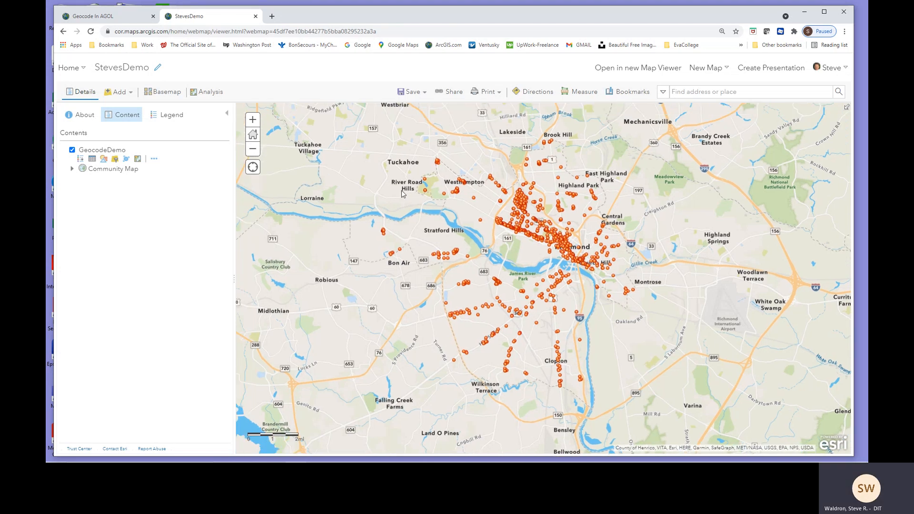
# Return to the Geocode In AGOL story map and view slide 6 about the success rate and metadata
pyautogui.click(122, 22)
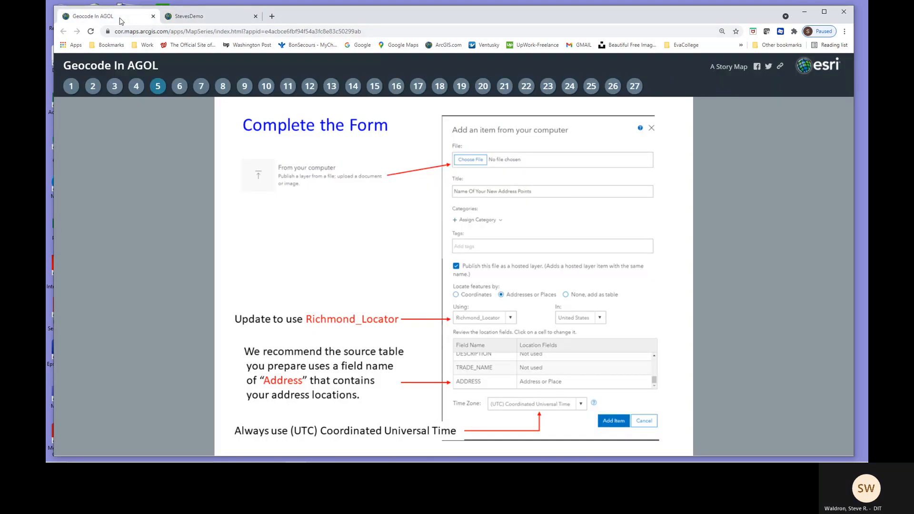
pyautogui.click(180, 87)
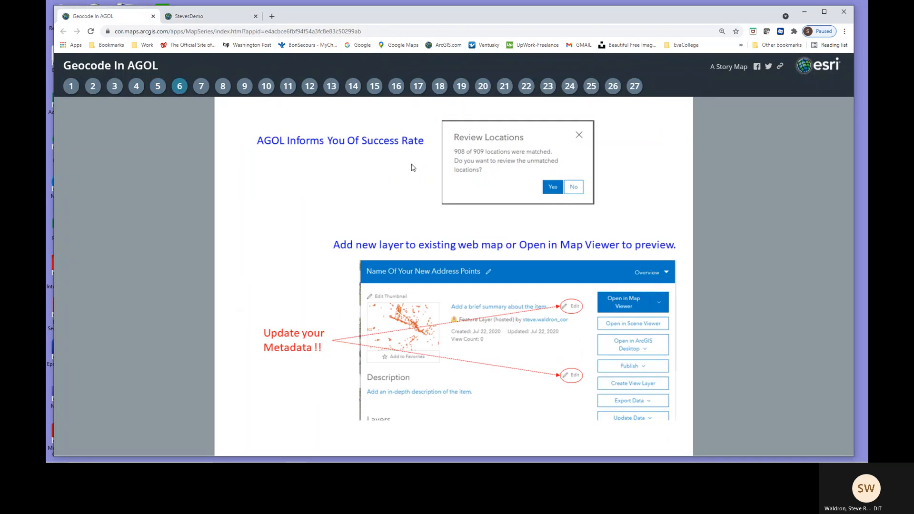
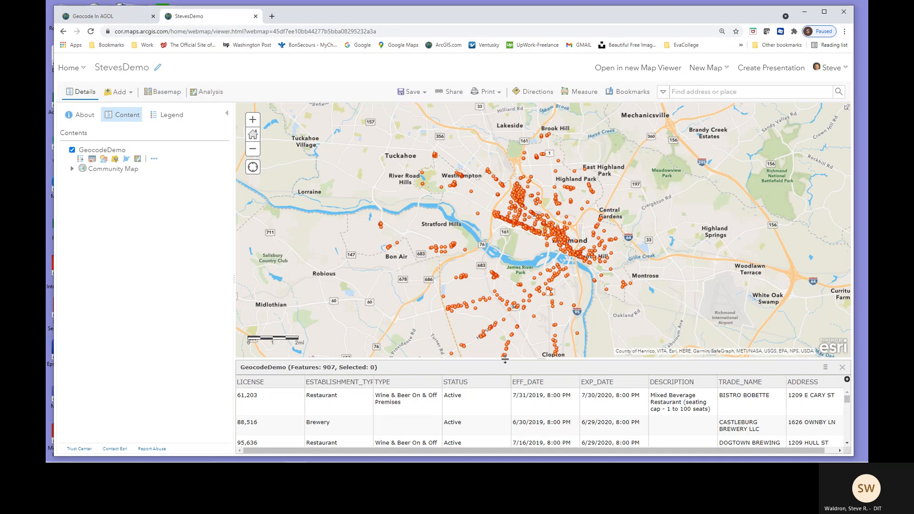
# Enlarge the GeocodeDemo attribute table below the map to examine more of its records
pyautogui.moveTo(504, 356); pyautogui.dragTo(505, 242)
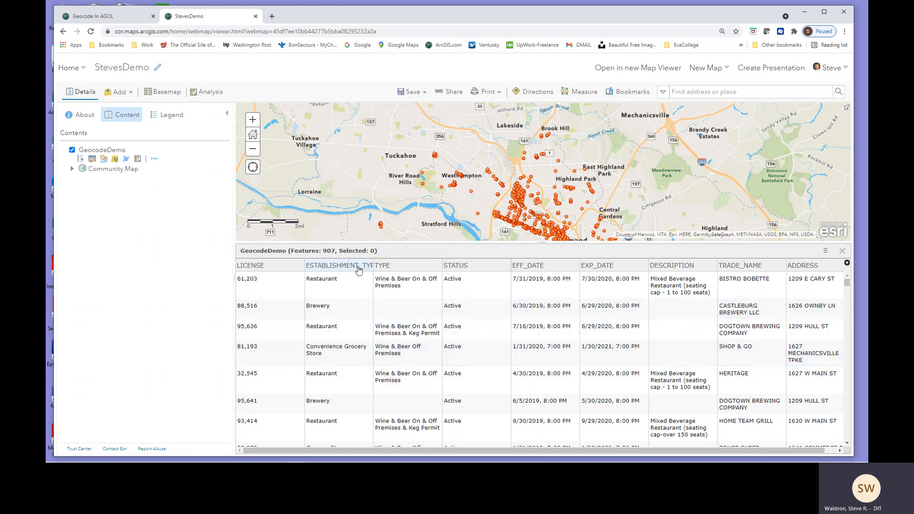
# Close the attribute table and style the GeocodeDemo layer by ESTABLISHMENT_TYPE using Types (Unique symbols)
pyautogui.click(842, 251)
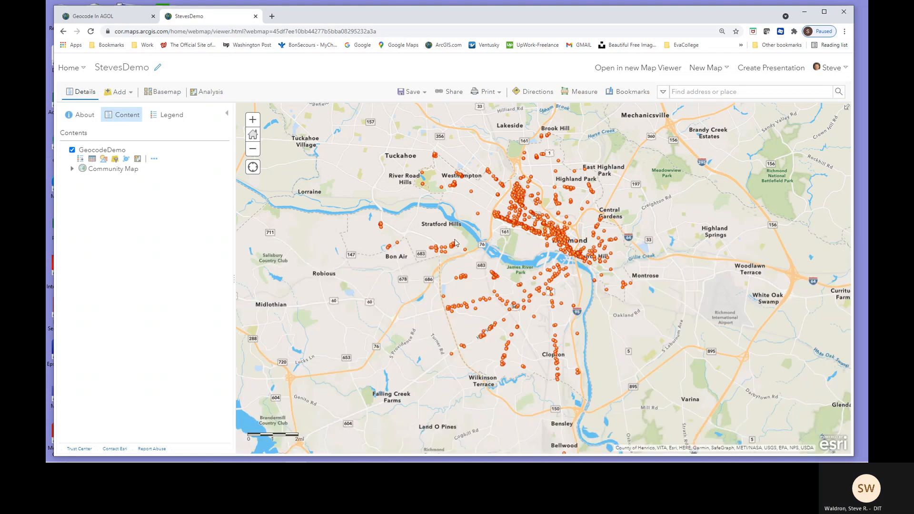
pyautogui.click(104, 159)
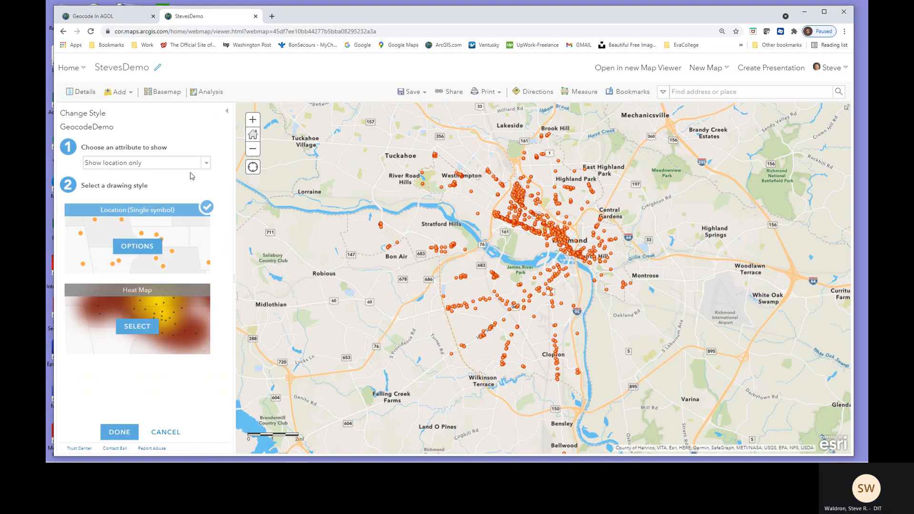
pyautogui.click(206, 164)
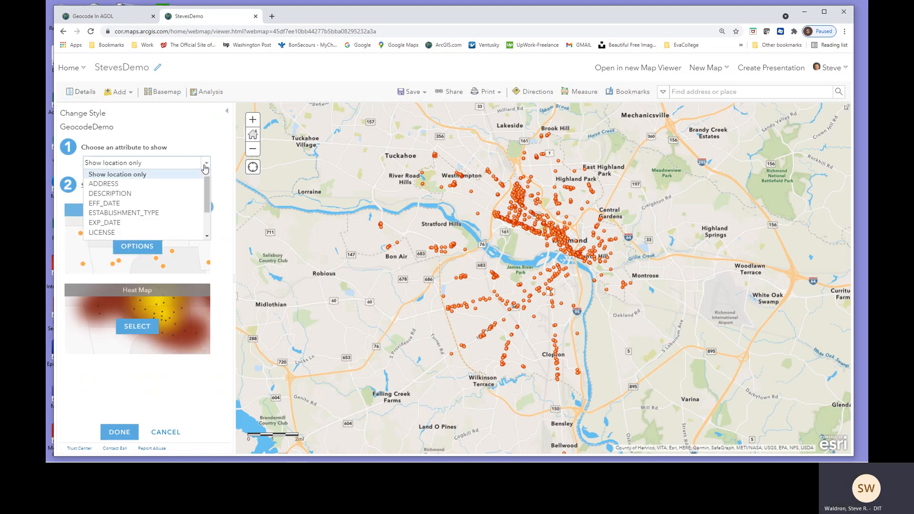
pyautogui.click(151, 214)
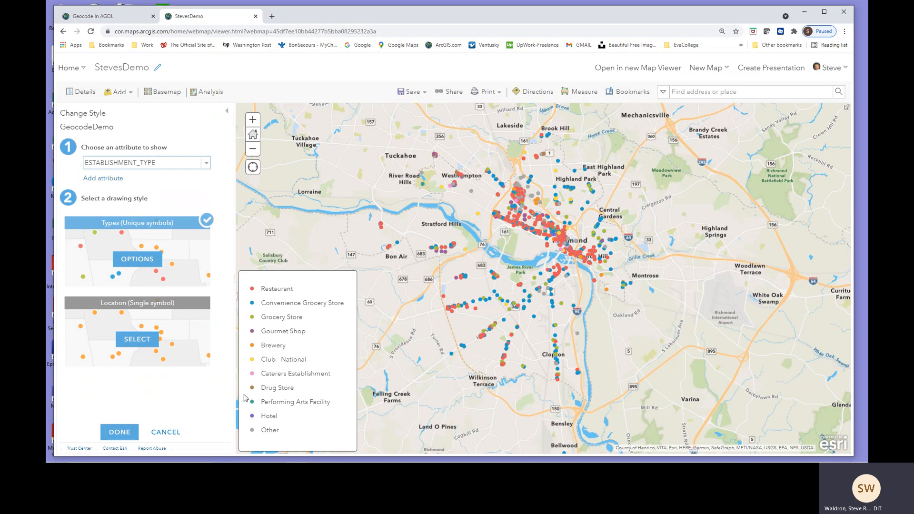
pyautogui.click(122, 435)
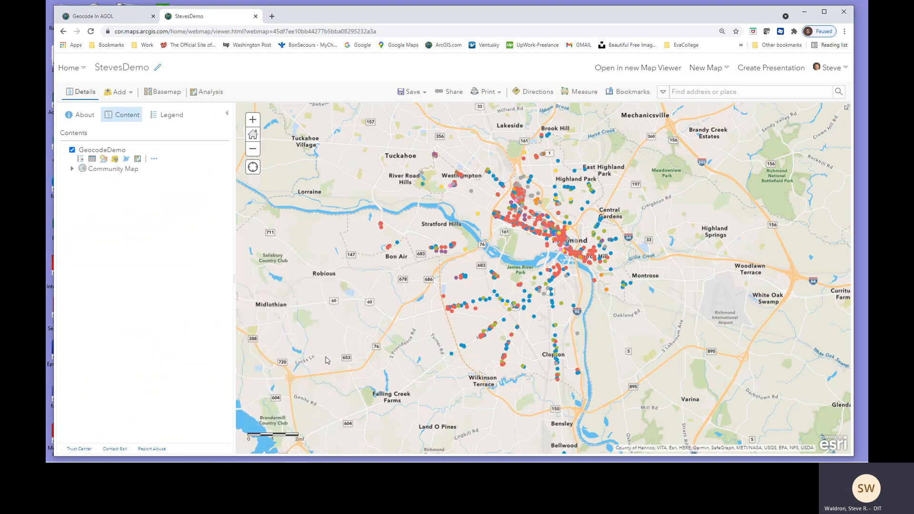
# Examine the colored establishment points up close from the Virginia Commonwealth University area through downtown Richmond to Church Hill
pyautogui.keyDown('shift'); pyautogui.moveTo(496, 204); pyautogui.dragTo(546, 243); pyautogui.keyUp('shift')
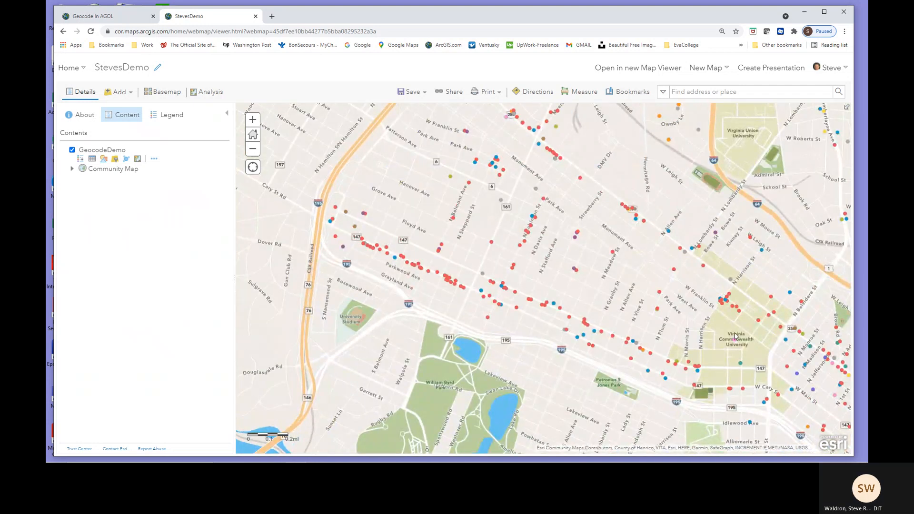
pyautogui.moveTo(737, 343); pyautogui.dragTo(440, 297)
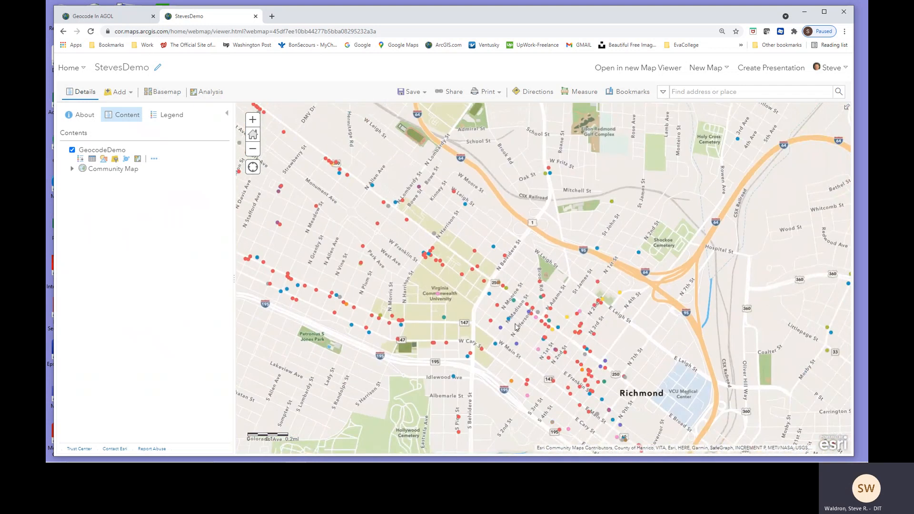
pyautogui.moveTo(520, 319); pyautogui.dragTo(458, 213)
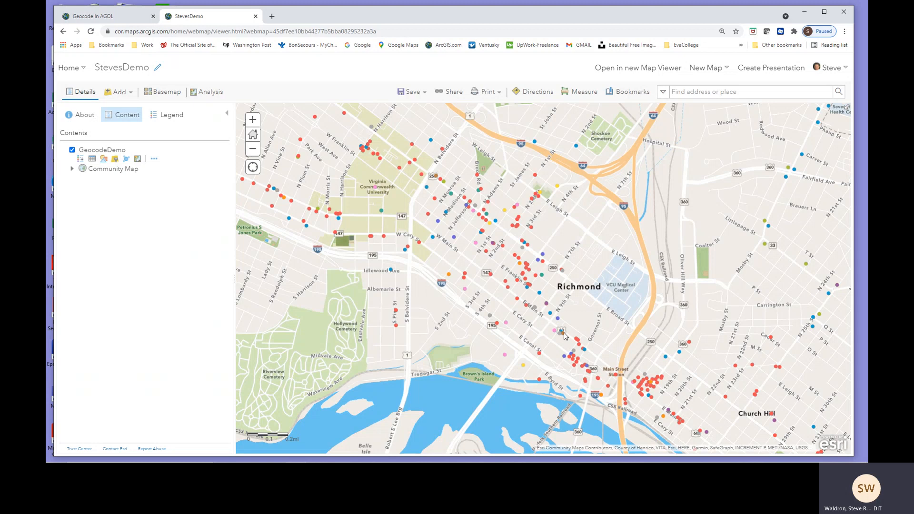
pyautogui.moveTo(564, 335); pyautogui.dragTo(460, 204)
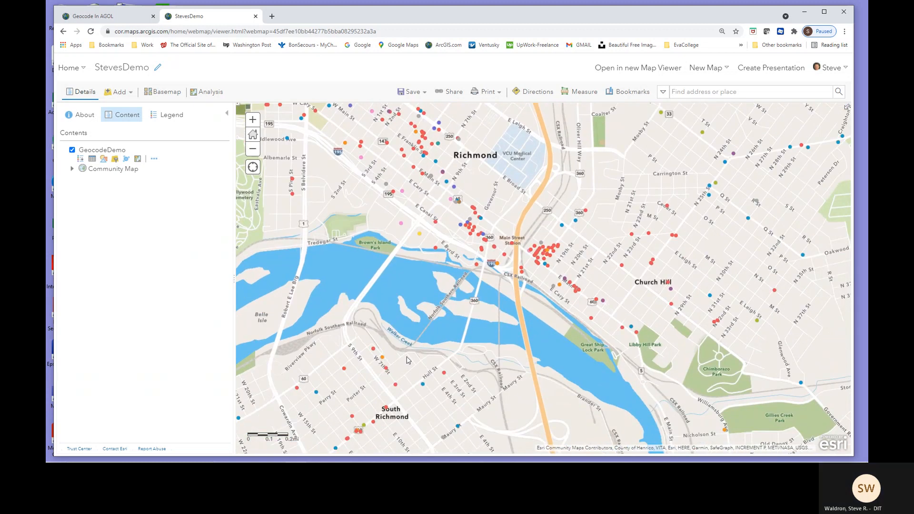
pyautogui.moveTo(407, 360); pyautogui.dragTo(461, 364)
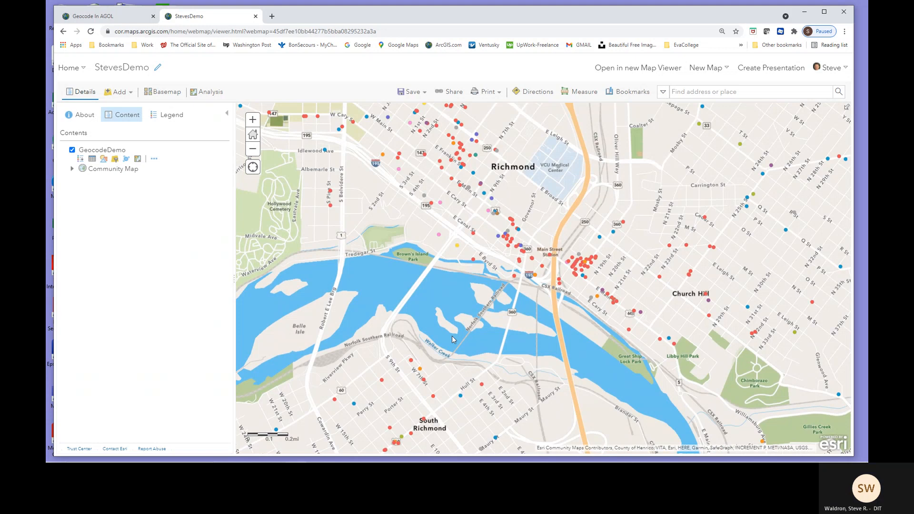
pyautogui.moveTo(421, 210); pyautogui.dragTo(403, 265)
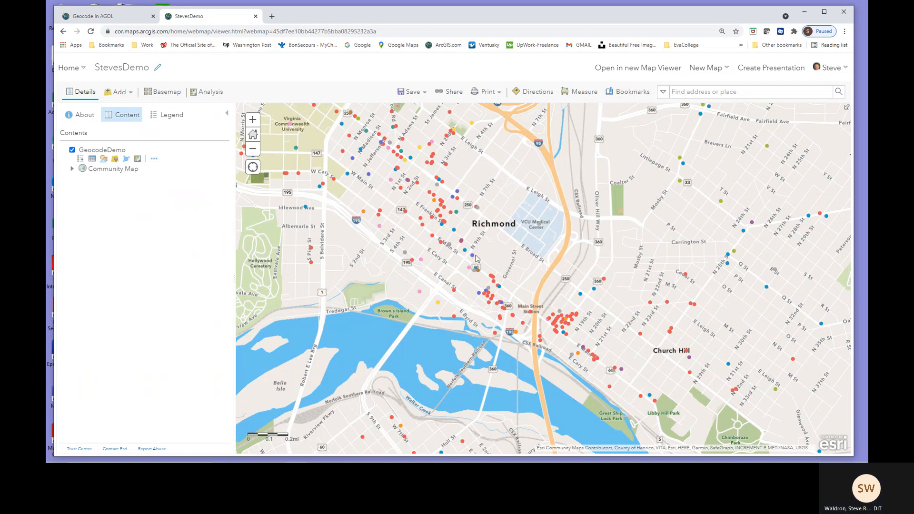
pyautogui.moveTo(494, 266); pyautogui.dragTo(558, 275)
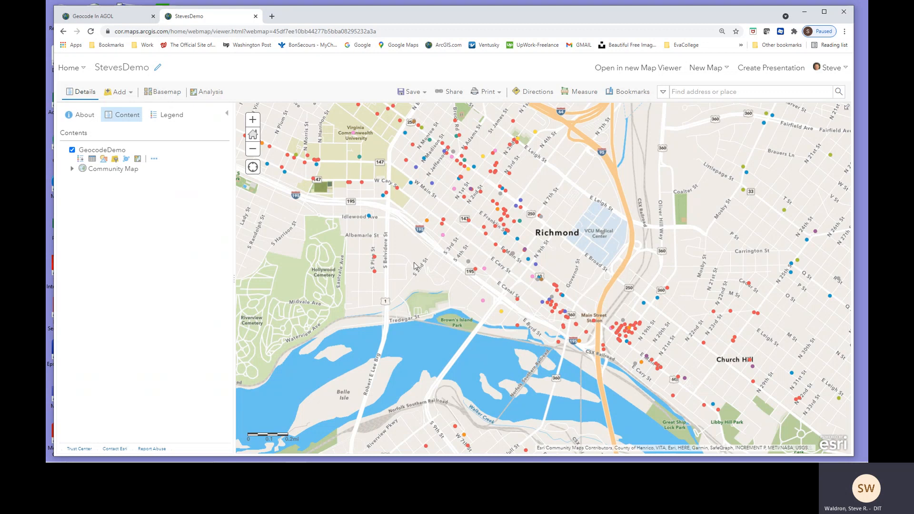
# Change the web map's basemap to Light Gray Canvas
pyautogui.click(169, 97)
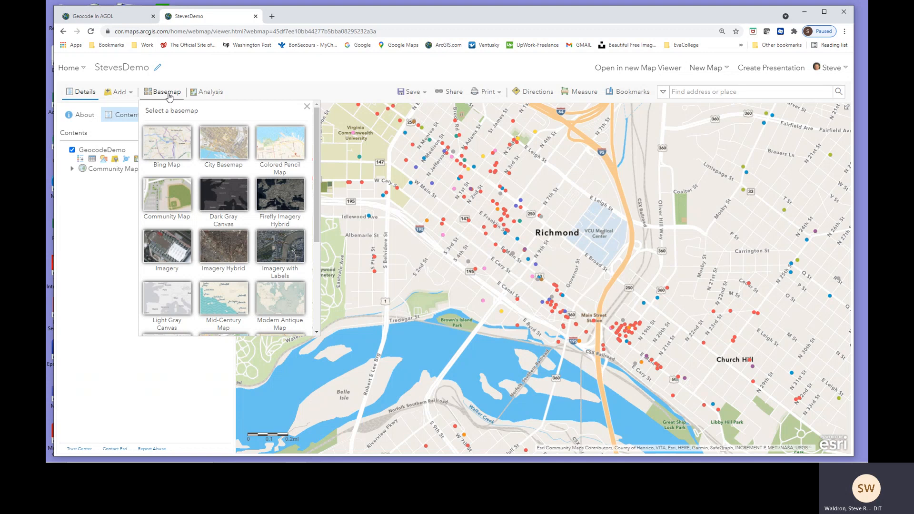
pyautogui.click(174, 305)
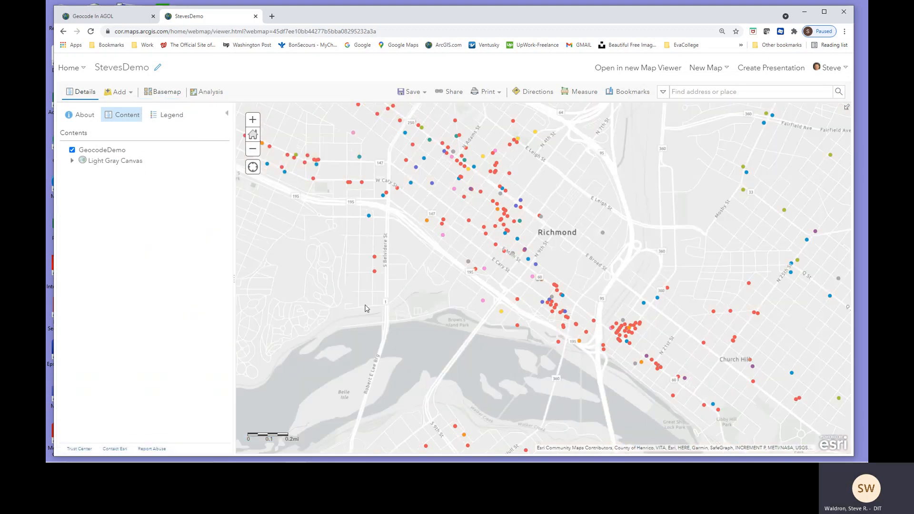
# Open the pop-up of the lone blue point just south of Chestnut Hill, read its license attributes through ADDRESS and close it
pyautogui.click(252, 151)
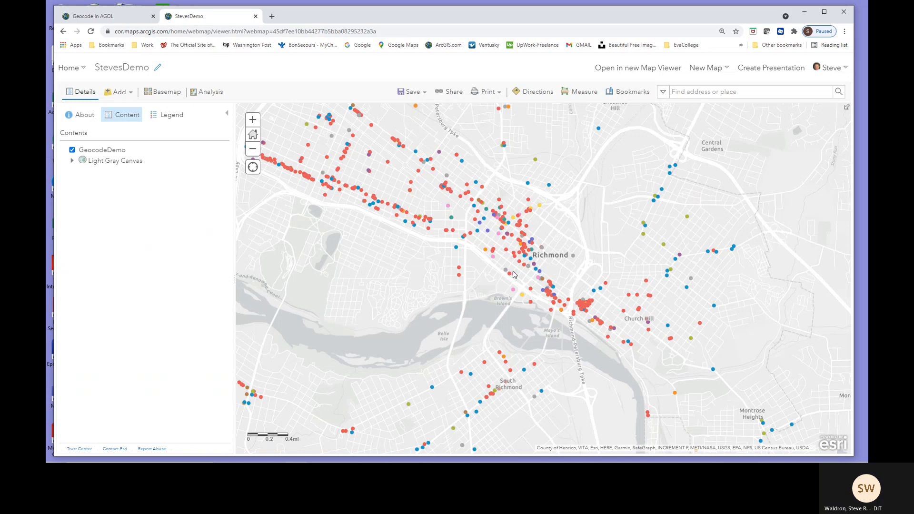
pyautogui.moveTo(526, 280); pyautogui.dragTo(642, 340)
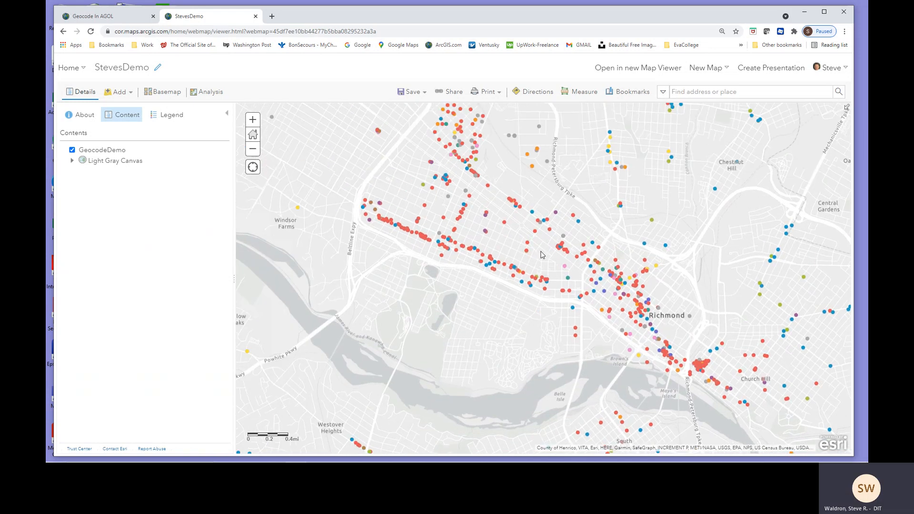
pyautogui.moveTo(537, 256); pyautogui.dragTo(468, 304)
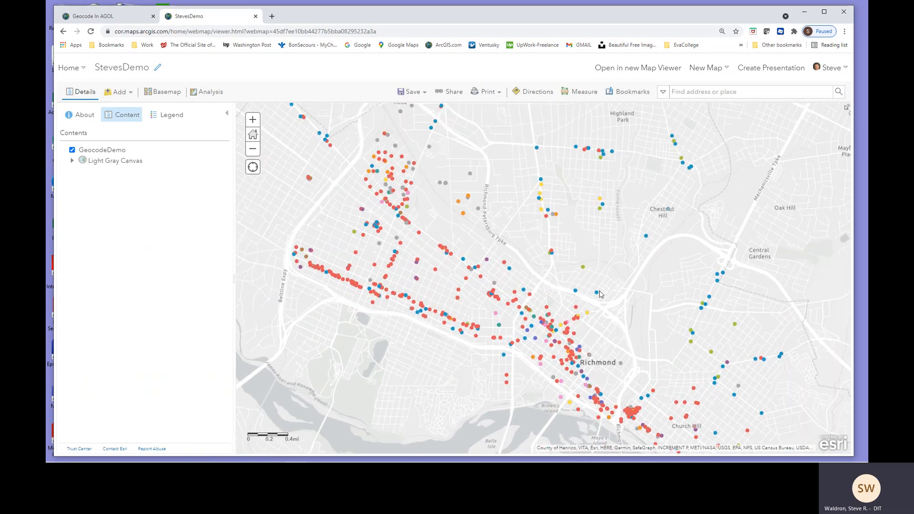
pyautogui.click(646, 236)
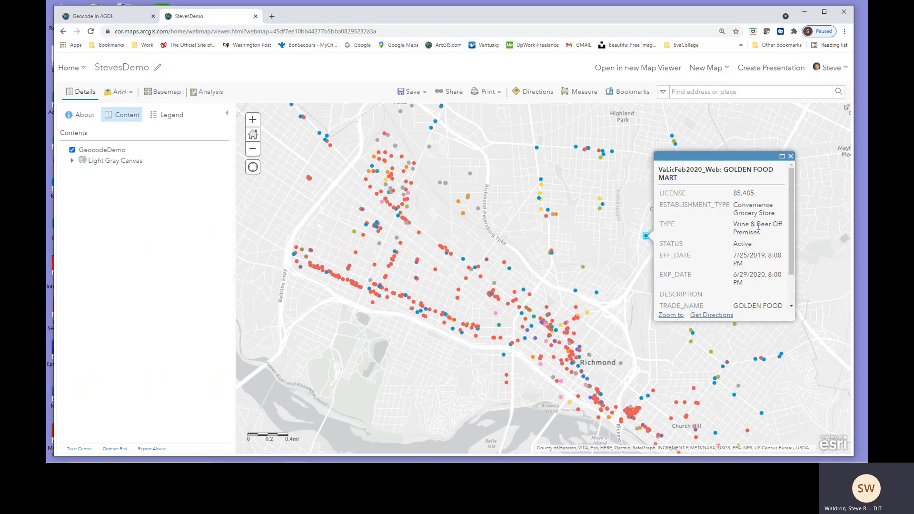
pyautogui.scroll(-1, 791, 232)
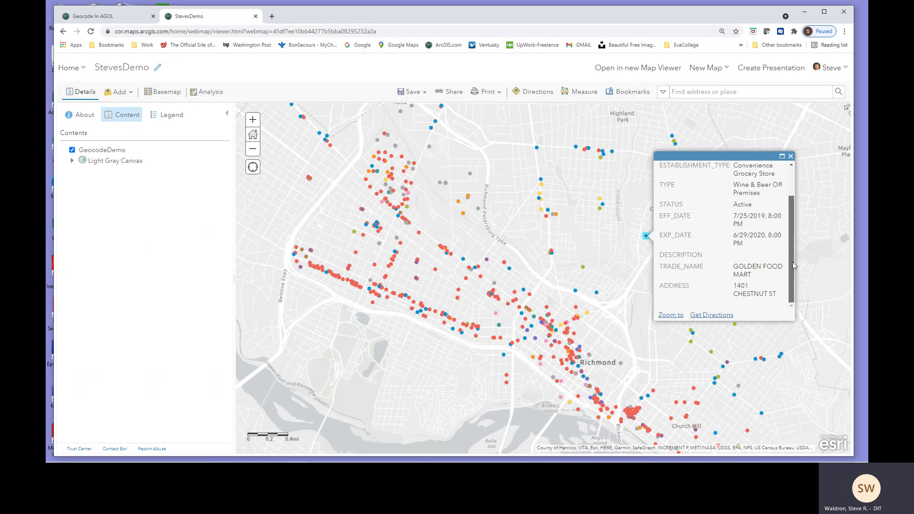
pyautogui.scroll(2, 785, 257)
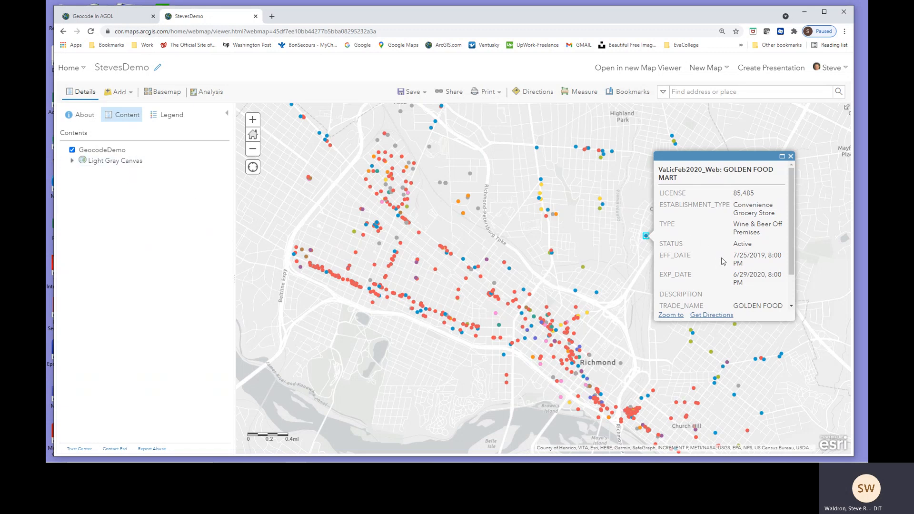
pyautogui.click(790, 157)
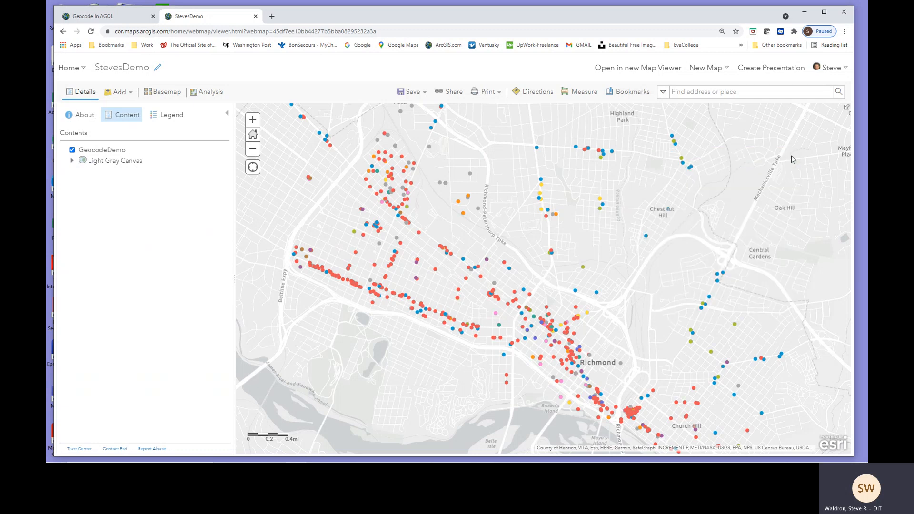
# Save the StevesDemo web map with downtown Richmond in view
pyautogui.moveTo(506, 308); pyautogui.dragTo(465, 231)
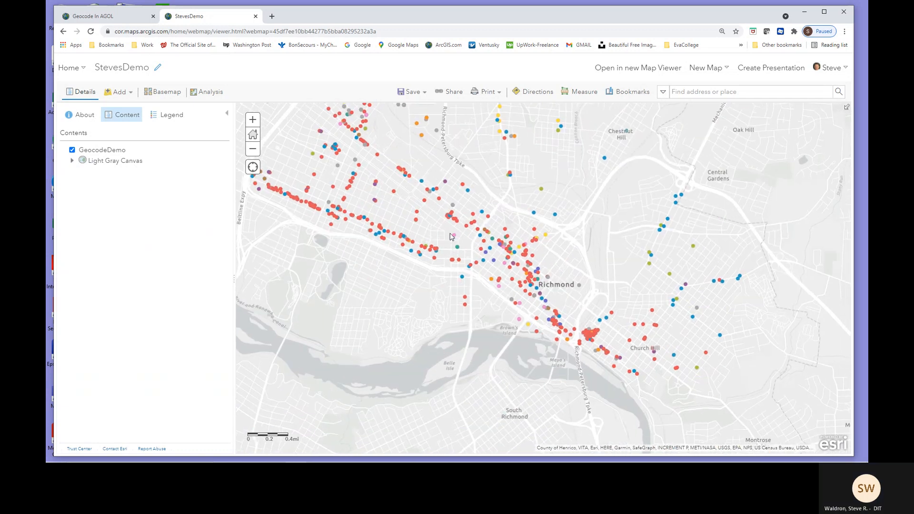
pyautogui.click(403, 93)
pyautogui.click(404, 108)
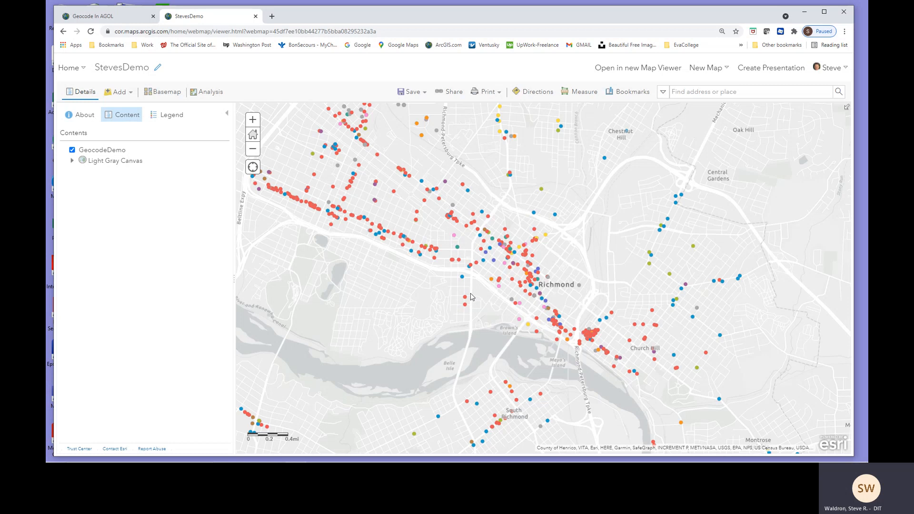
# Look over the citywide points, return to the Geocode In AGOL story map and view slide 7 on preparing address data
pyautogui.click(253, 149)
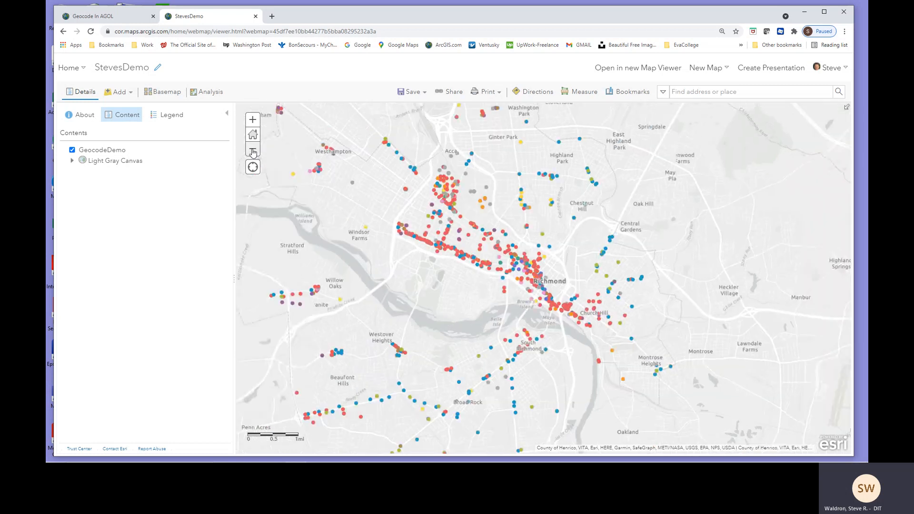
pyautogui.moveTo(390, 313); pyautogui.dragTo(503, 291)
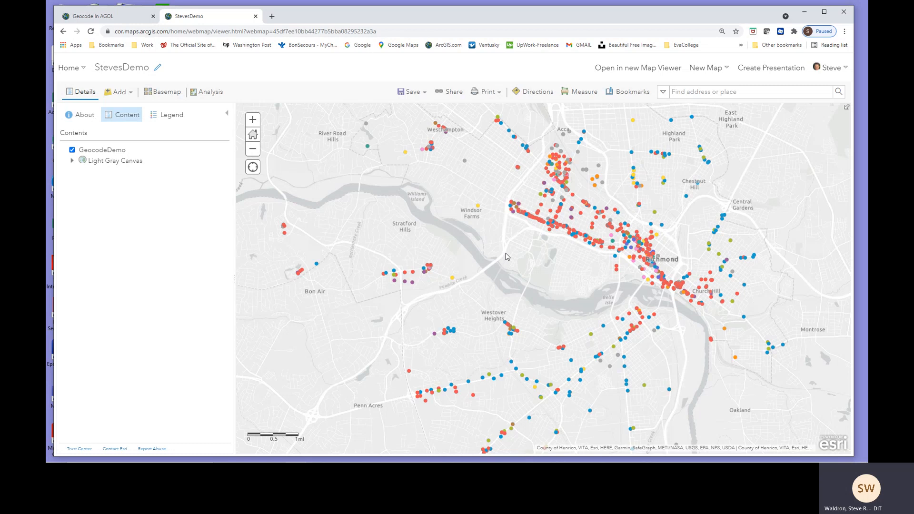
pyautogui.moveTo(550, 266); pyautogui.dragTo(510, 293)
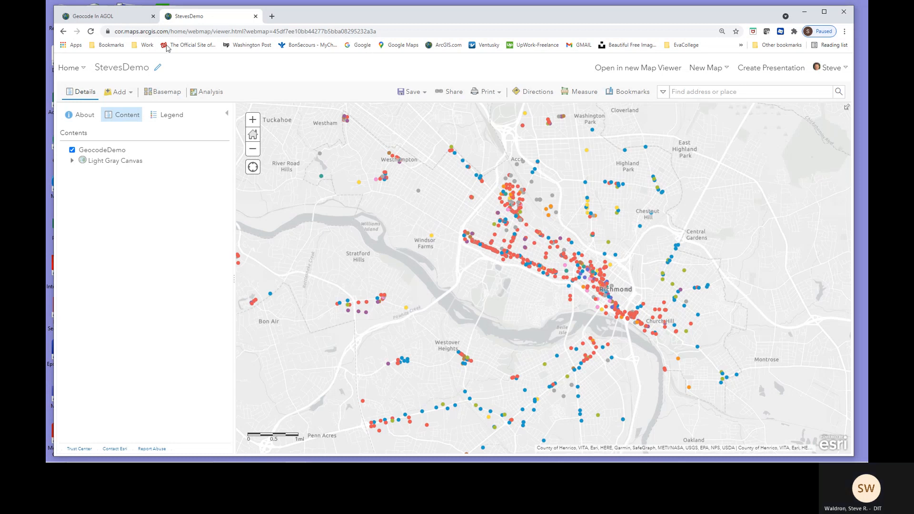
pyautogui.click(117, 17)
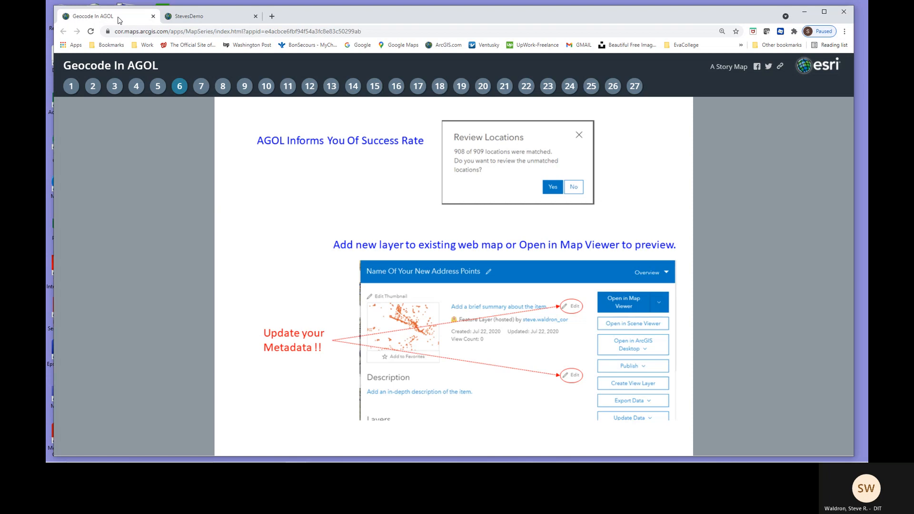
pyautogui.click(201, 87)
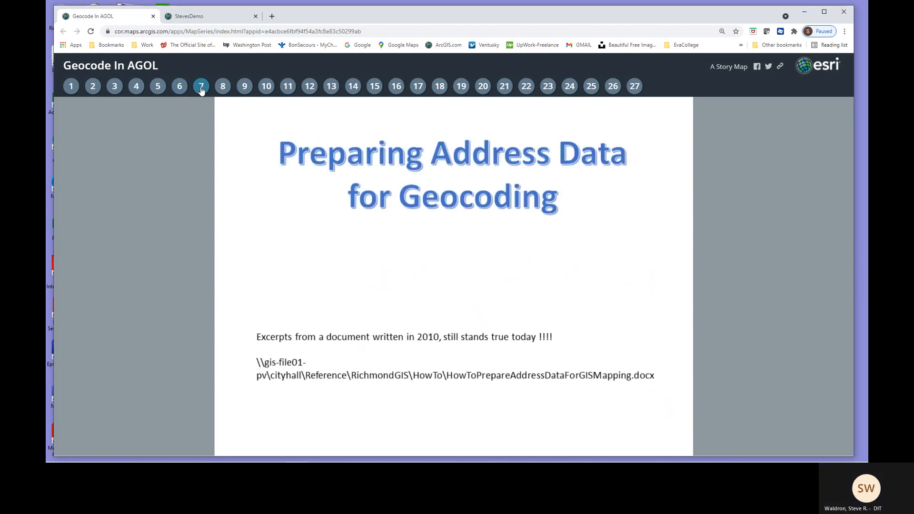
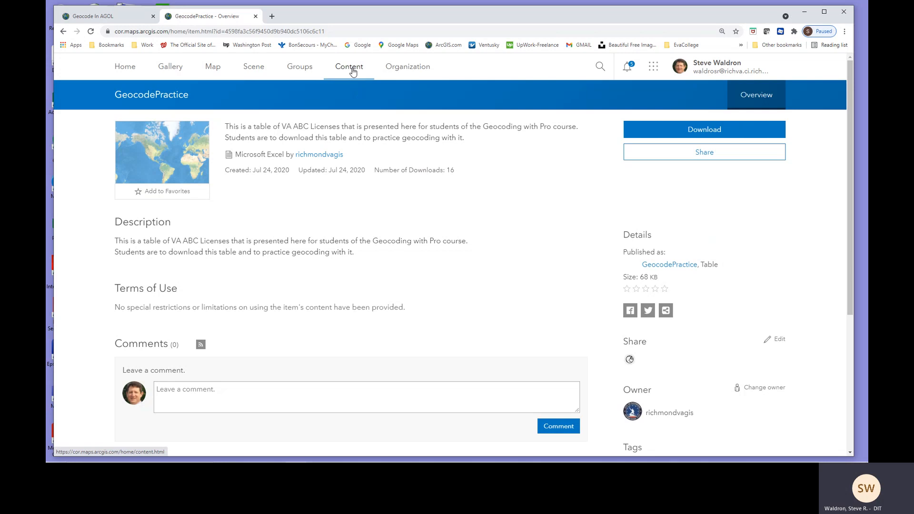
# Go to My Content and open the item page of the StevesDemo web map in the DemoGeocoding folder
pyautogui.click(352, 70)
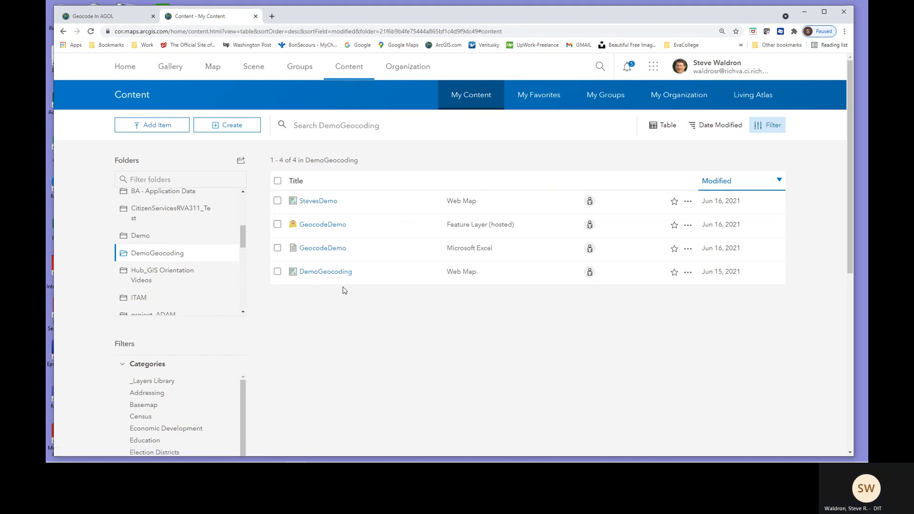
pyautogui.click(319, 201)
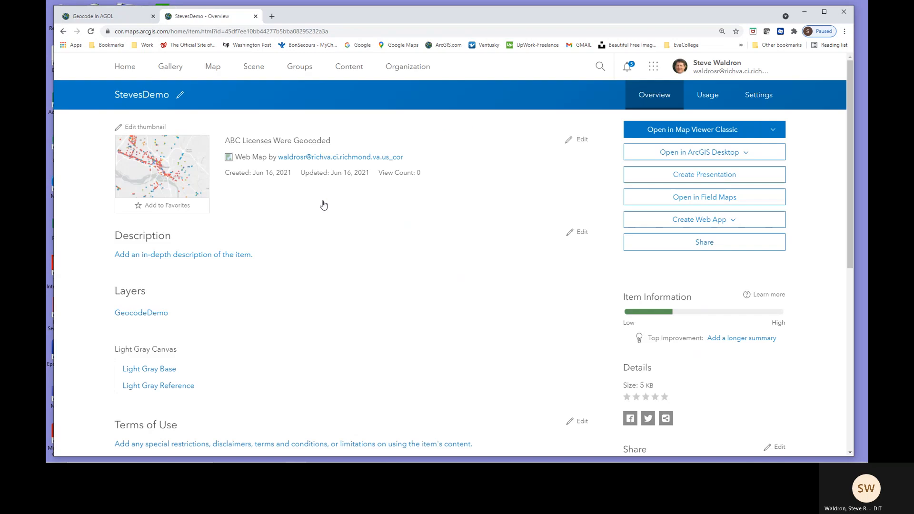
pyautogui.scroll(-1, 446, 198)
pyautogui.scroll(1, 447, 198)
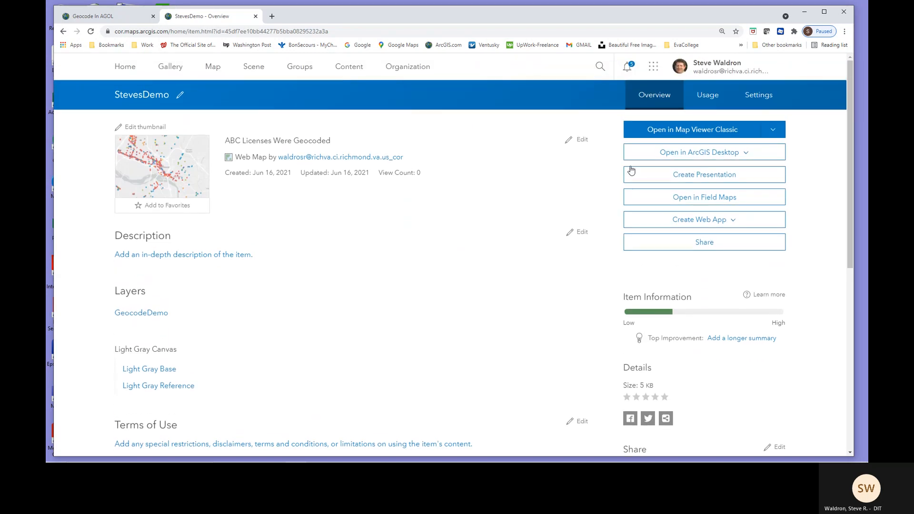
# Open StevesDemo in Map Viewer Classic, discarding the unsaved changes of the current map
pyautogui.click(701, 134)
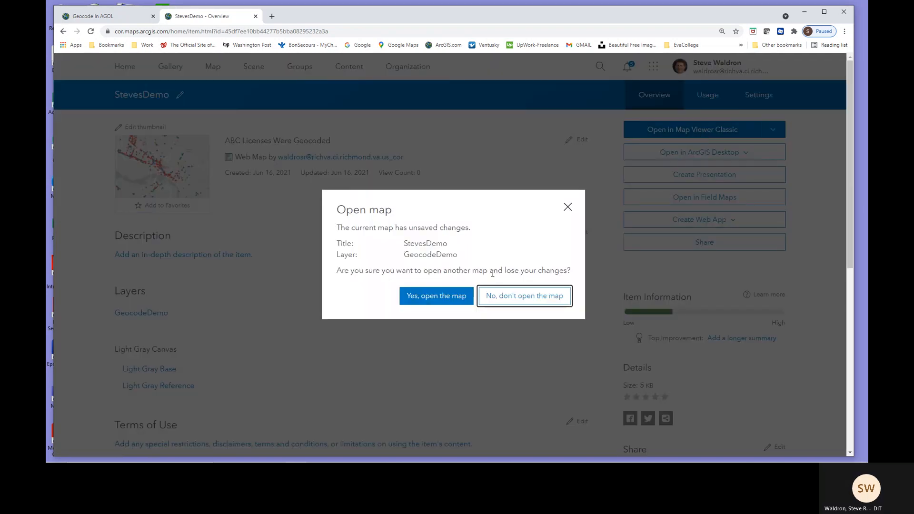
pyautogui.scroll(-2, 470, 291)
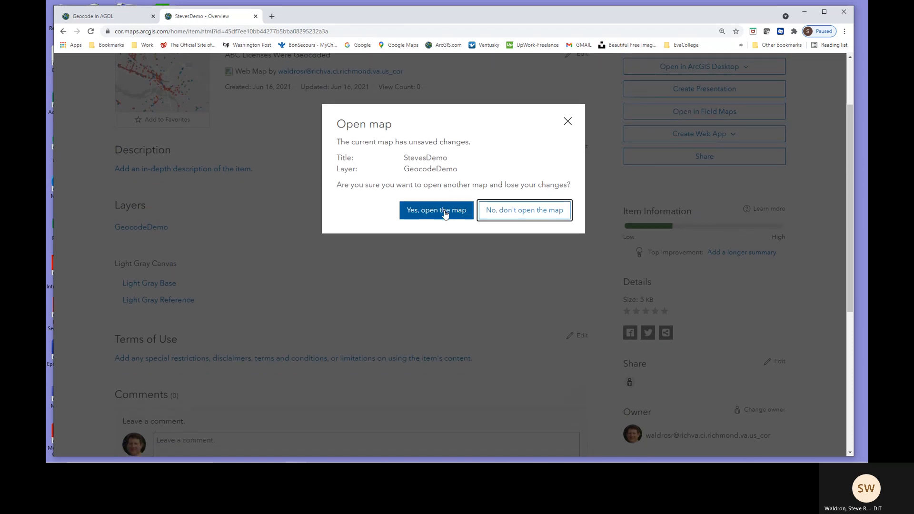
pyautogui.scroll(-1, 445, 213)
pyautogui.click(445, 172)
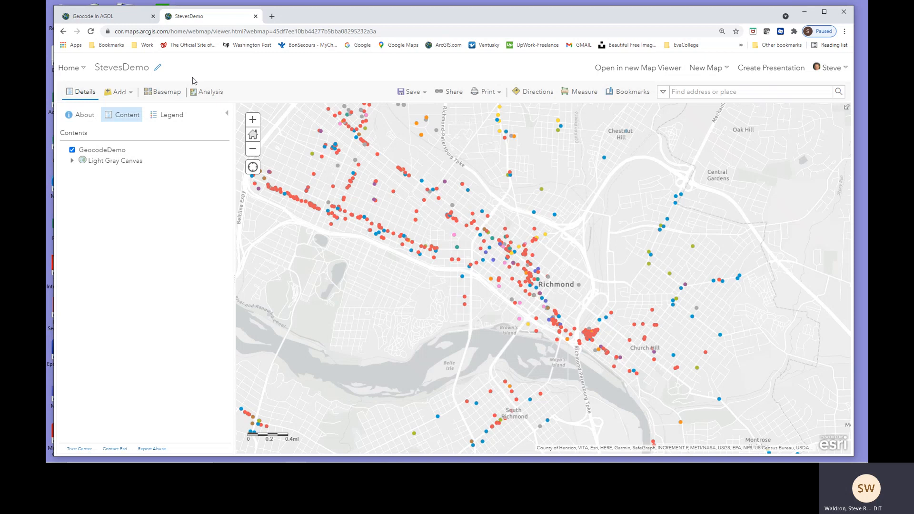
# Look over the Summarize Data analysis tools and read slides 18 and 19 of the Geocode In AGOL story map on Aggregate Points
pyautogui.click(213, 98)
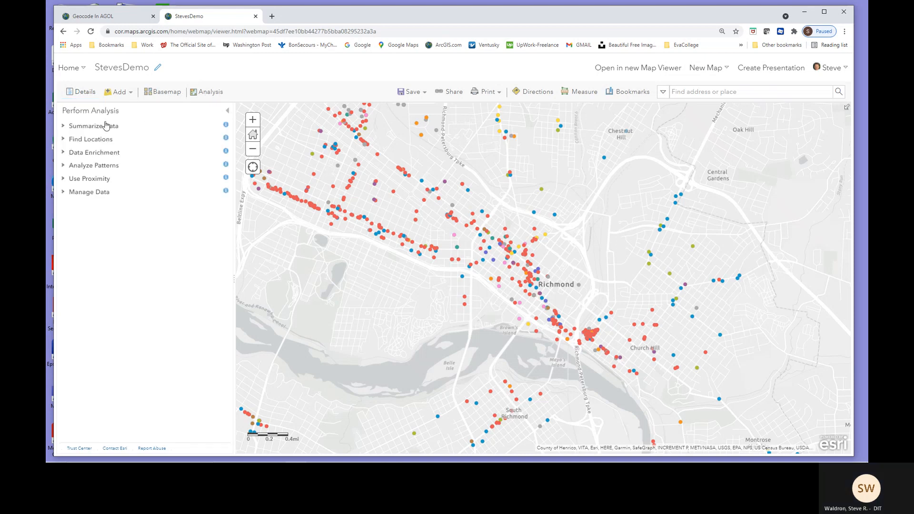
pyautogui.click(64, 126)
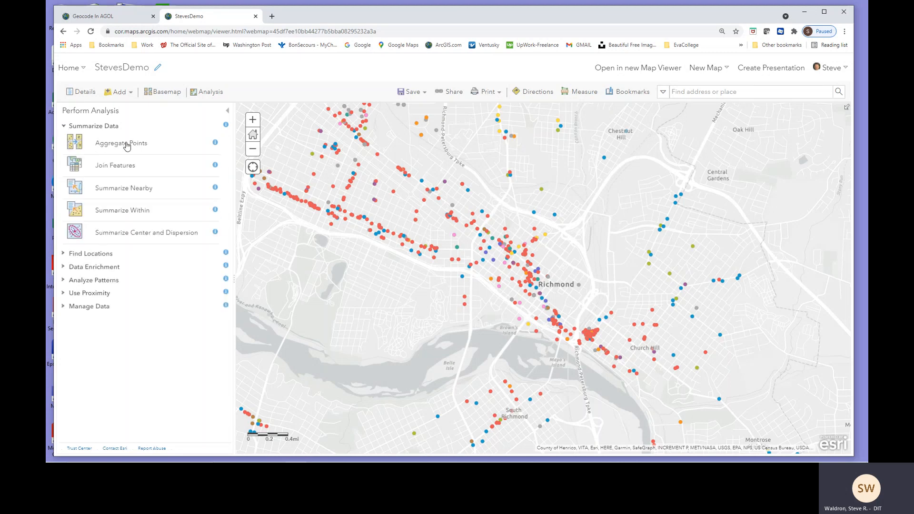
pyautogui.click(108, 19)
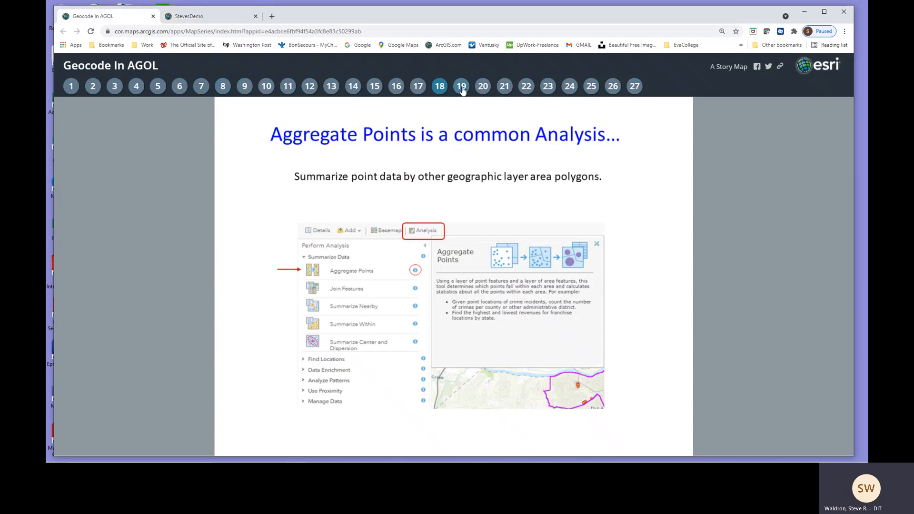
pyautogui.click(461, 86)
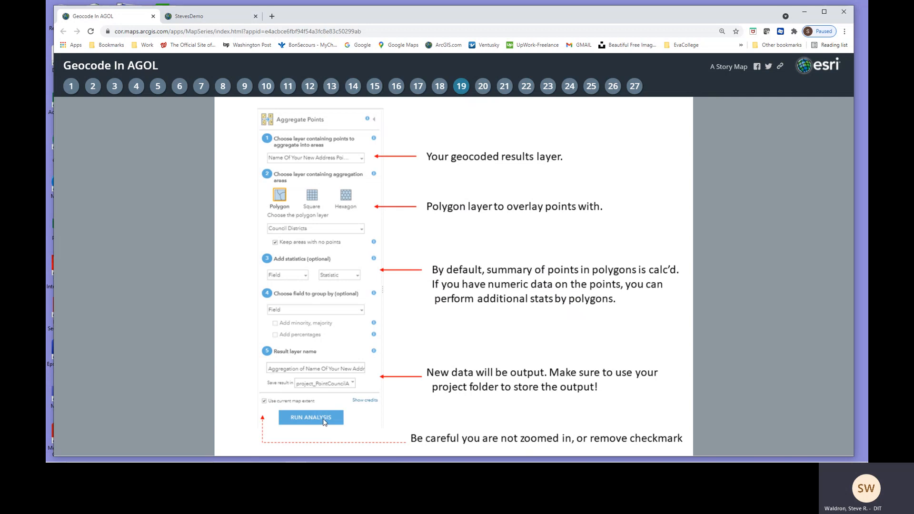
pyautogui.click(204, 19)
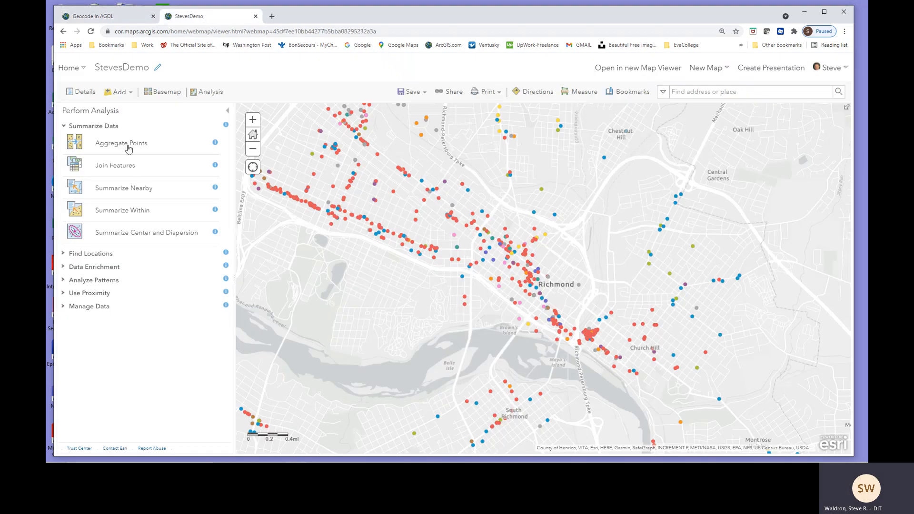
# Start a layer search for the StevesDemo map and list the layers of My Organization
pyautogui.moveTo(543, 270); pyautogui.dragTo(581, 265)
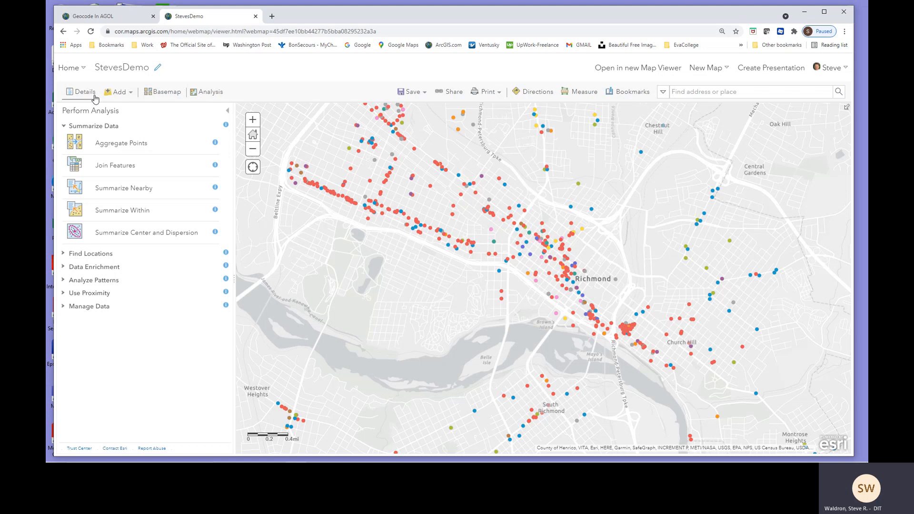
pyautogui.click(118, 93)
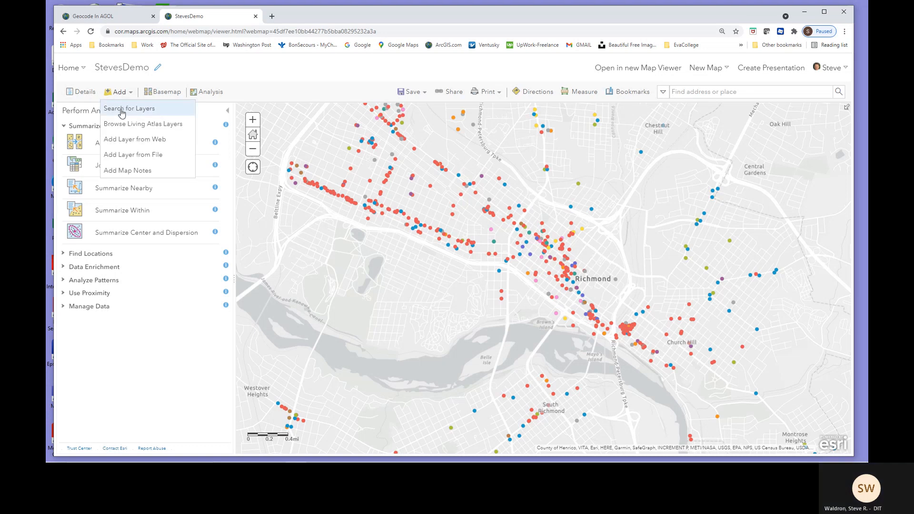
pyautogui.click(122, 110)
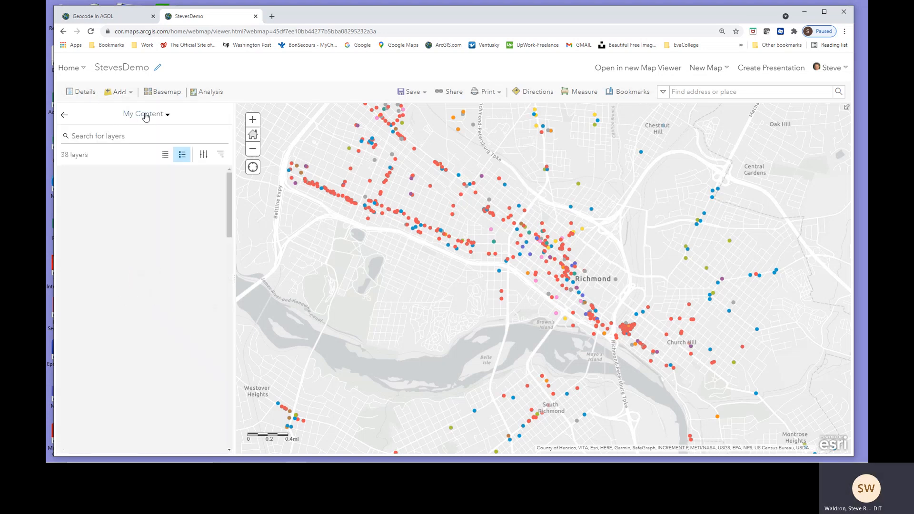
pyautogui.click(146, 115)
pyautogui.click(155, 183)
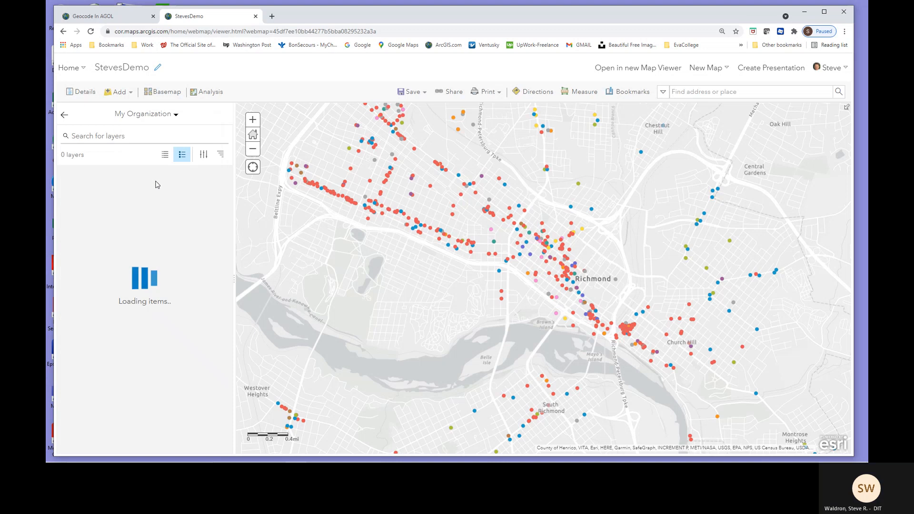
# Filter the organization's layers by the Election Districts category
pyautogui.click(204, 155)
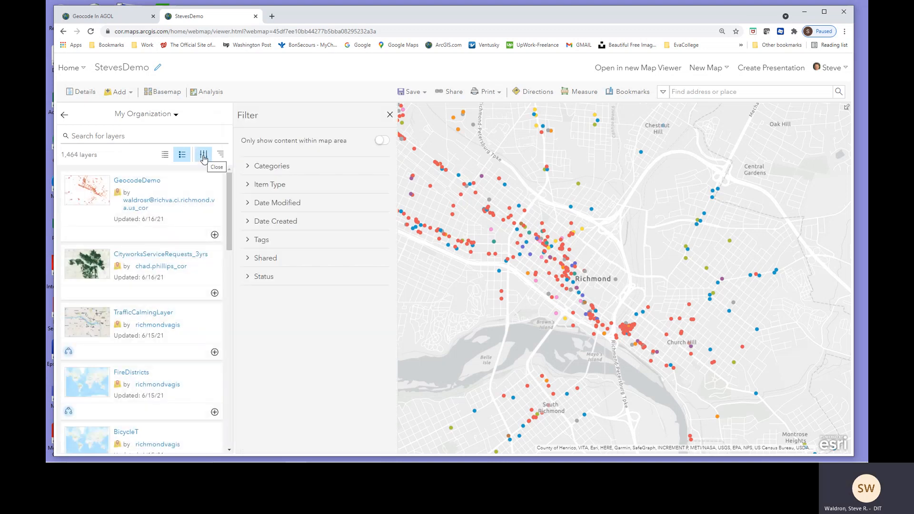
pyautogui.click(248, 166)
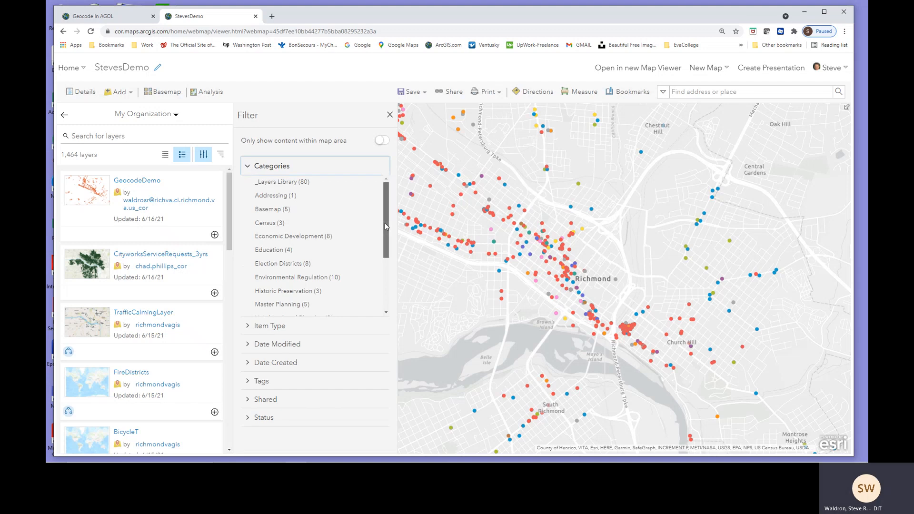
pyautogui.scroll(-1, 312, 250)
pyautogui.click(280, 252)
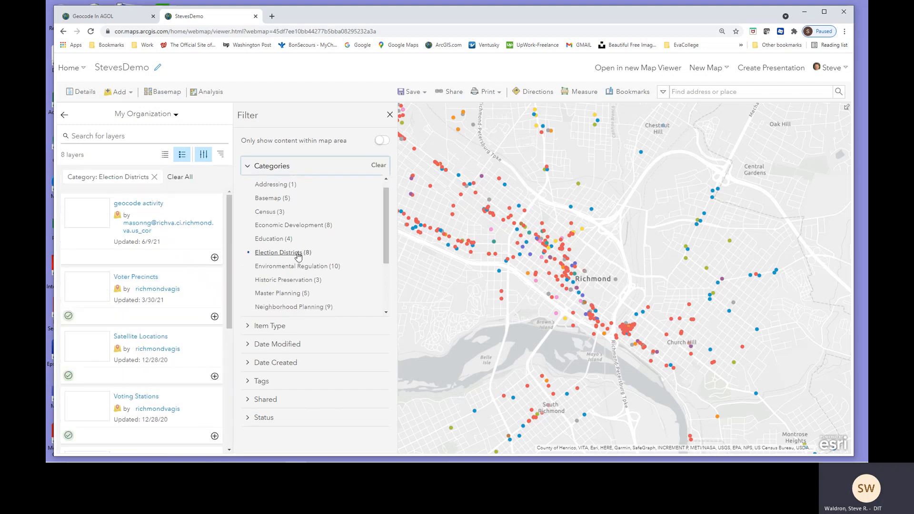
# Add the Council Districts layer to the map and return to the map contents
pyautogui.moveTo(228, 251); pyautogui.dragTo(231, 375)
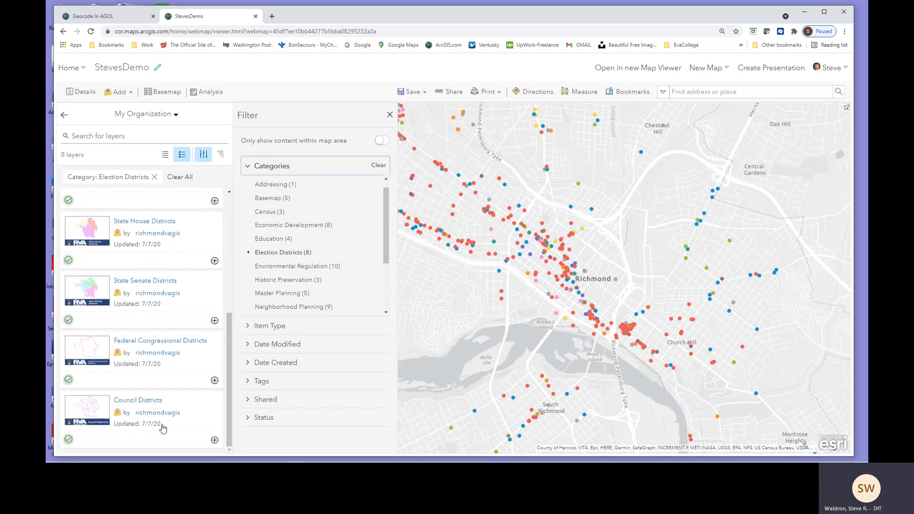
pyautogui.click(214, 440)
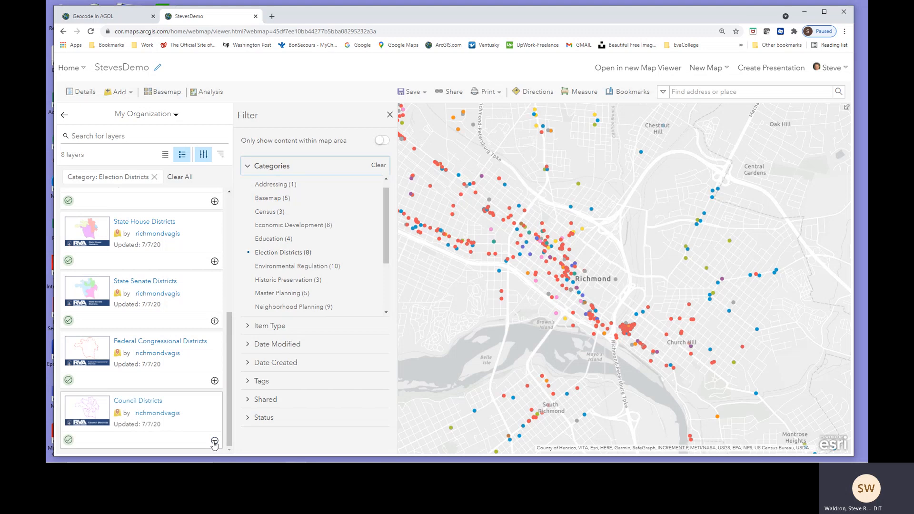
pyautogui.click(389, 116)
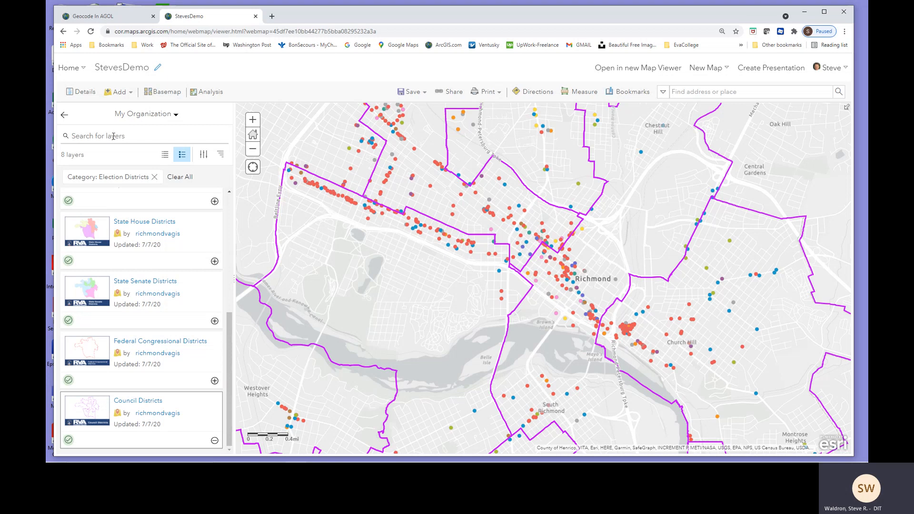
pyautogui.click(64, 117)
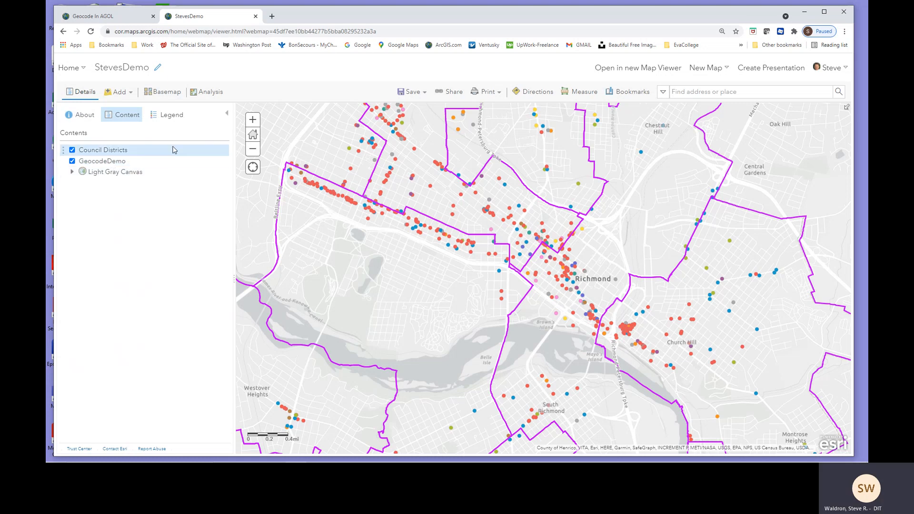
# Set up Aggregate Points for the GeocodeDemo points with Council Districts as the polygon layer
pyautogui.click(208, 93)
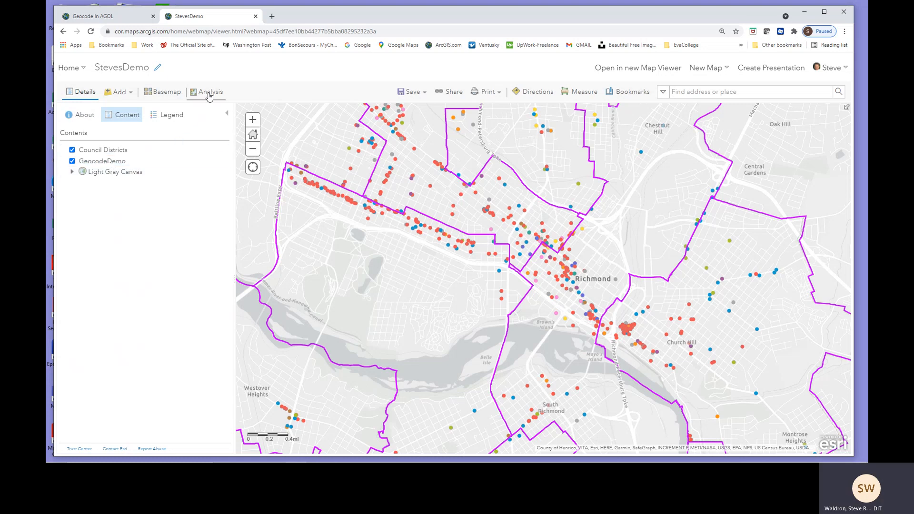
pyautogui.click(70, 127)
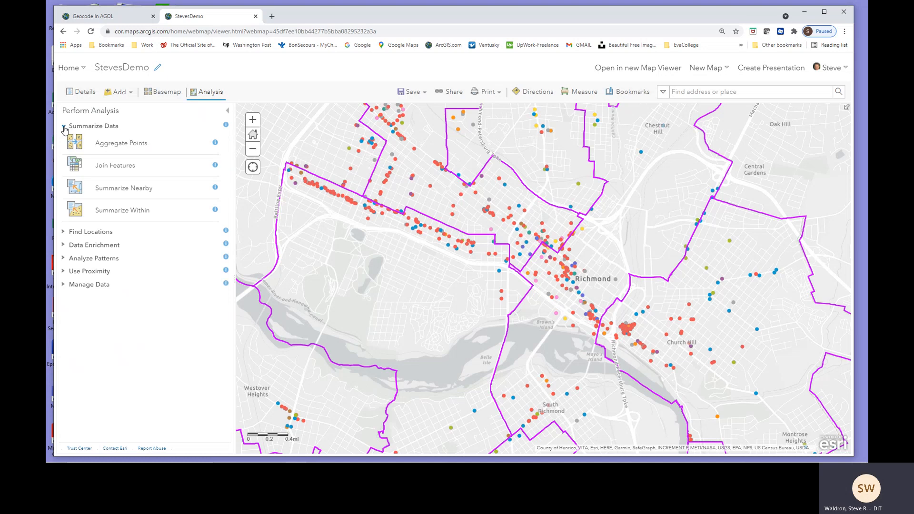
pyautogui.click(126, 144)
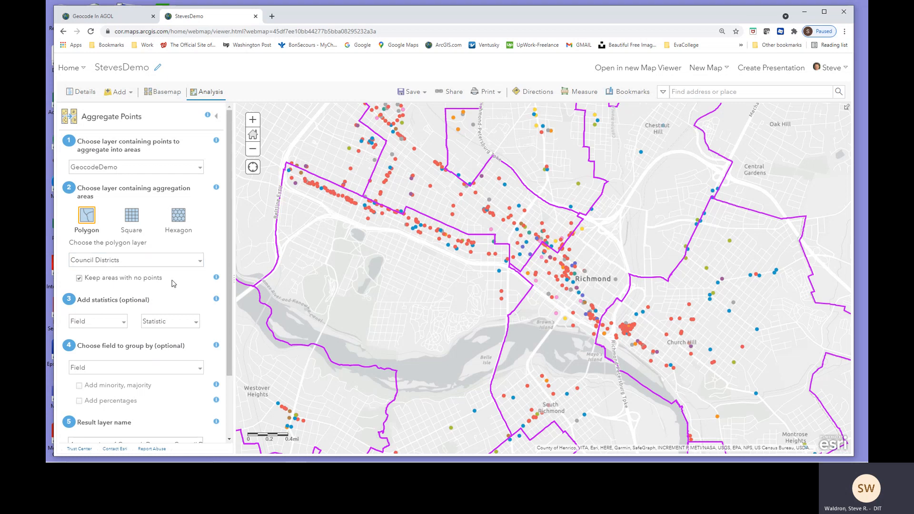
pyautogui.click(200, 261)
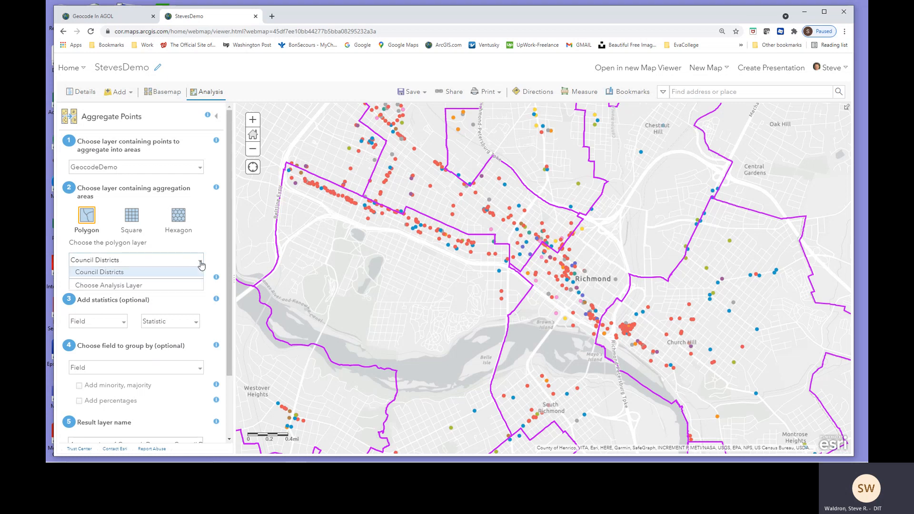
pyautogui.click(120, 276)
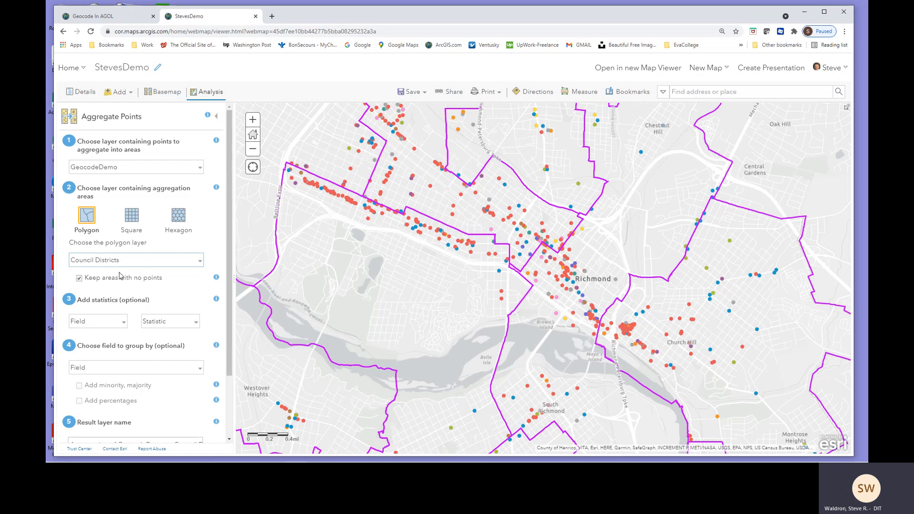
# Turn off using the current map extent and run the aggregation under its default result name, saving it in the DemoGeocoding folder
pyautogui.scroll(-1, 229, 282)
pyautogui.scroll(-2, 230, 283)
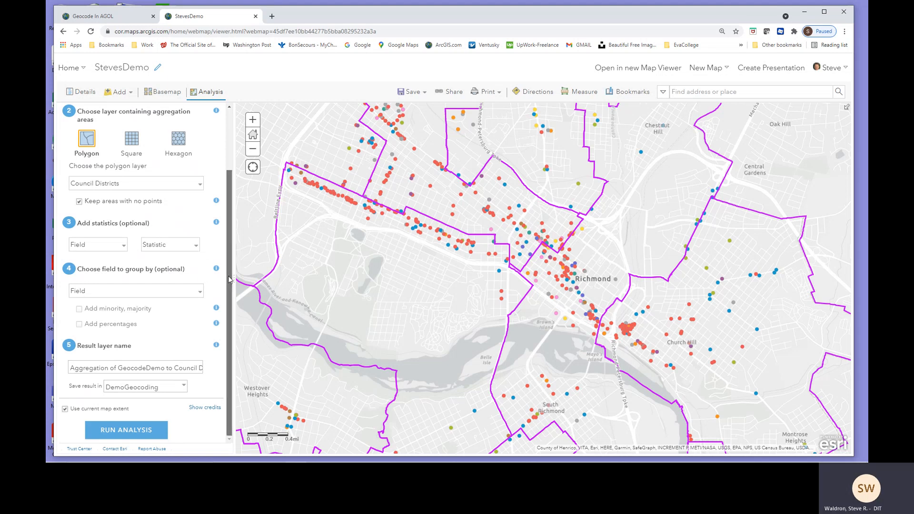
pyautogui.click(72, 370)
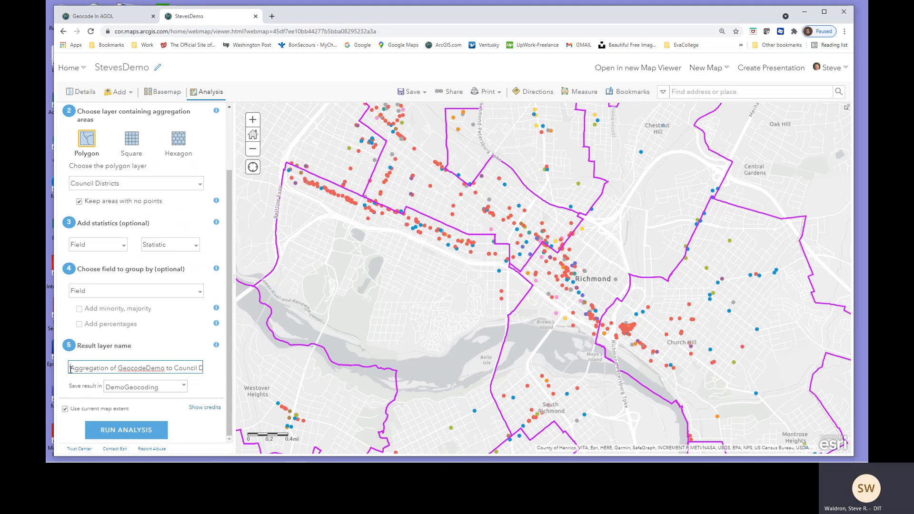
pyautogui.moveTo(70, 370)
pyautogui.mouseDown()
pyautogui.moveTo(204, 370)
pyautogui.moveTo(63, 372)
pyautogui.mouseUp()
pyautogui.click(253, 151)
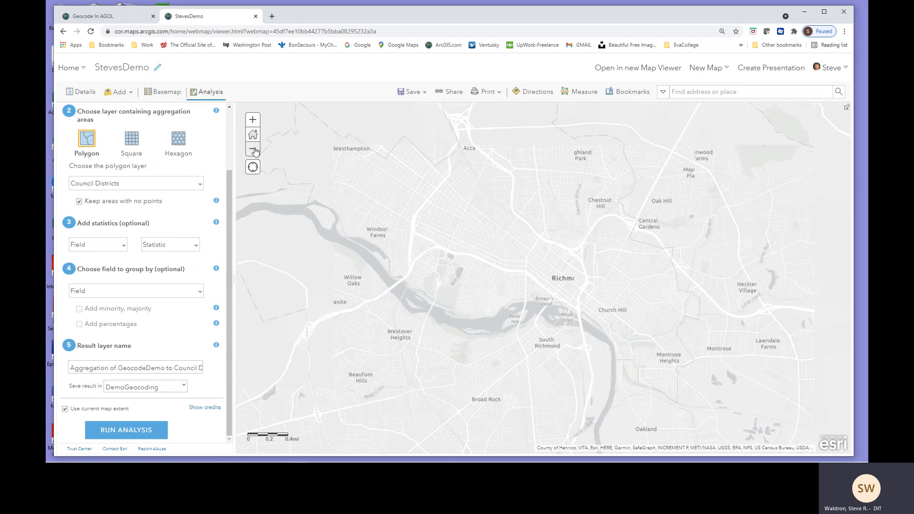
pyautogui.moveTo(358, 384); pyautogui.dragTo(403, 311)
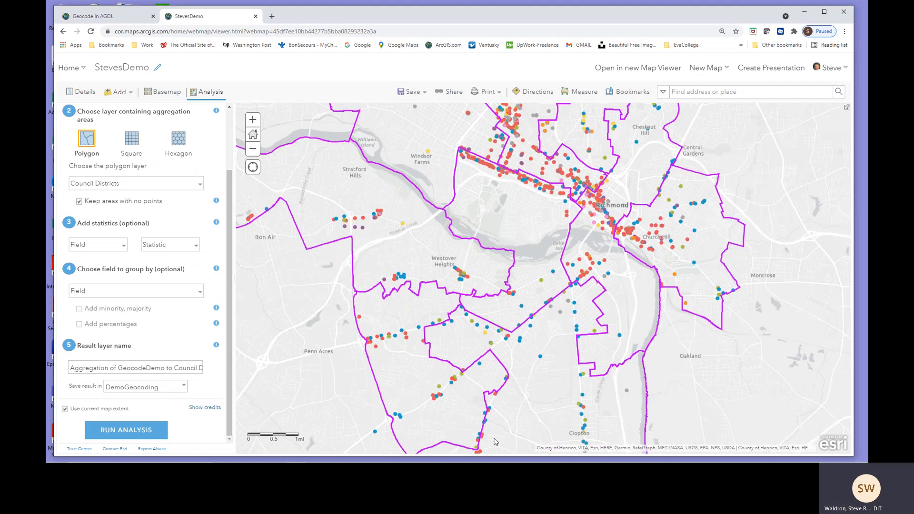
pyautogui.moveTo(518, 310); pyautogui.dragTo(501, 365)
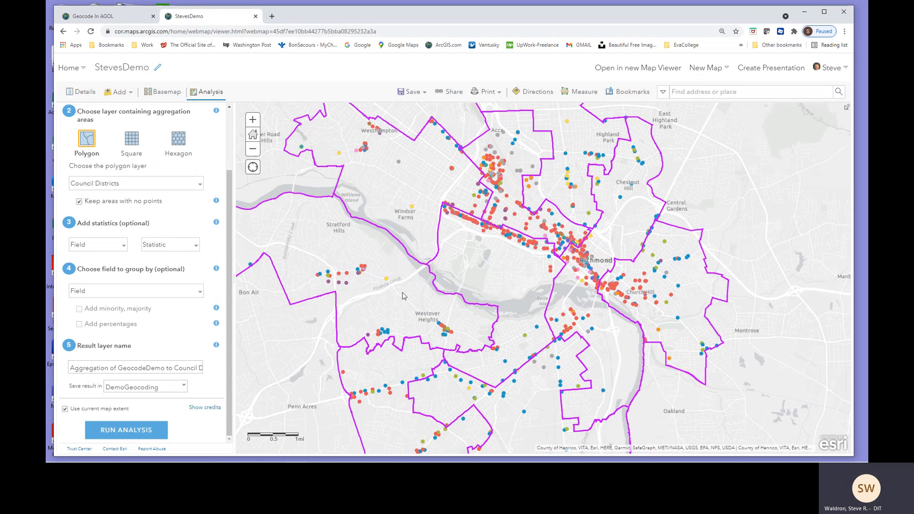
pyautogui.click(65, 409)
pyautogui.click(150, 431)
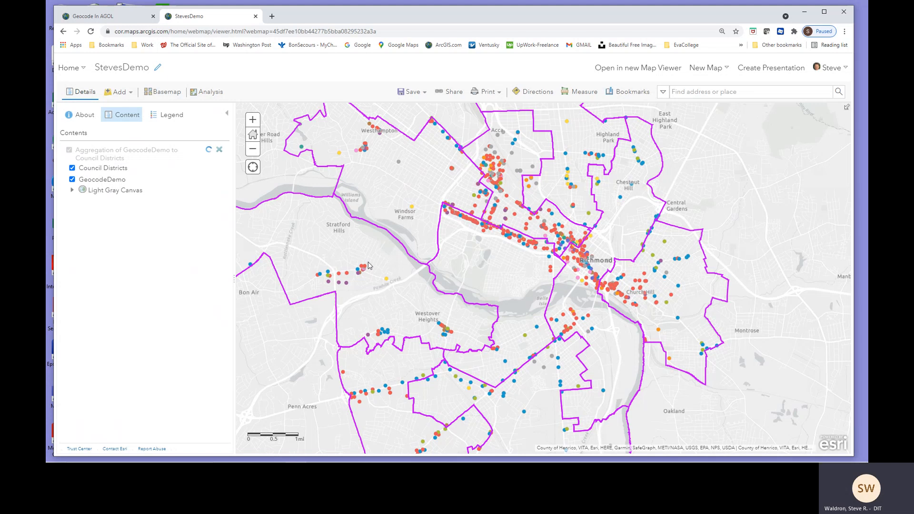
# Read slide 20 of the Geocode In AGOL story map on the polygon output of Aggregate Points, and return to the StevesDemo map
pyautogui.click(109, 18)
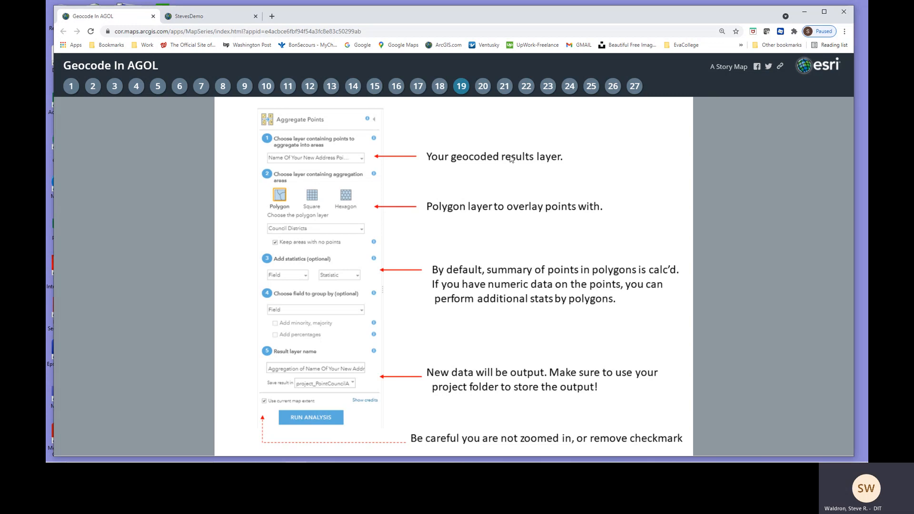
pyautogui.click(482, 89)
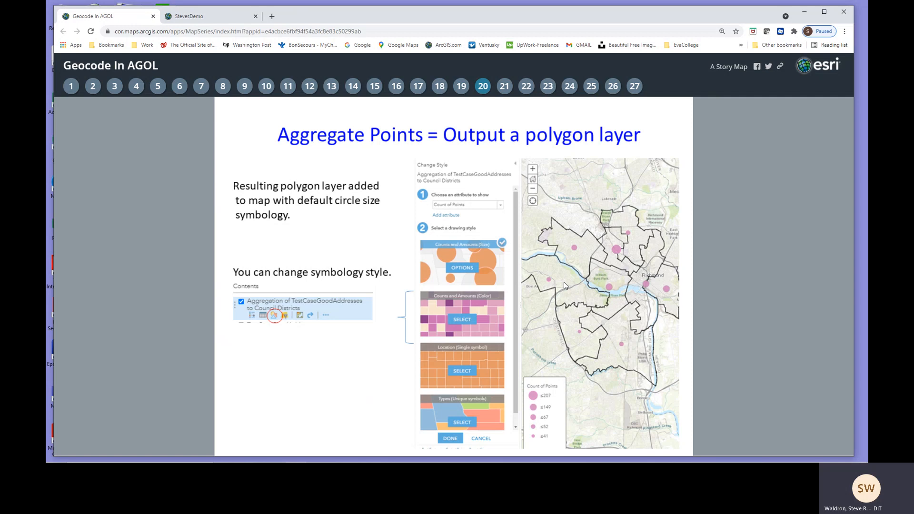
pyautogui.click(208, 19)
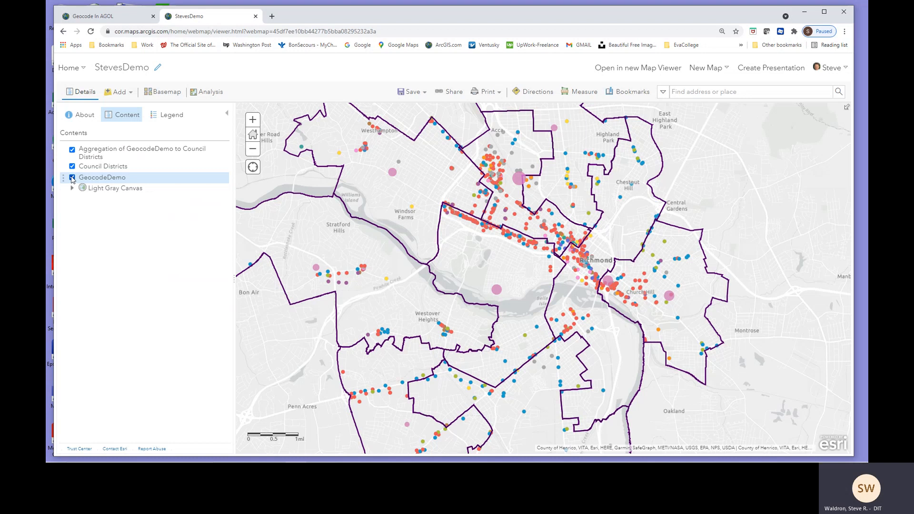
# Hide the GeocodeDemo layer and inspect the first two pop-up records at the largest aggregation circle
pyautogui.click(72, 178)
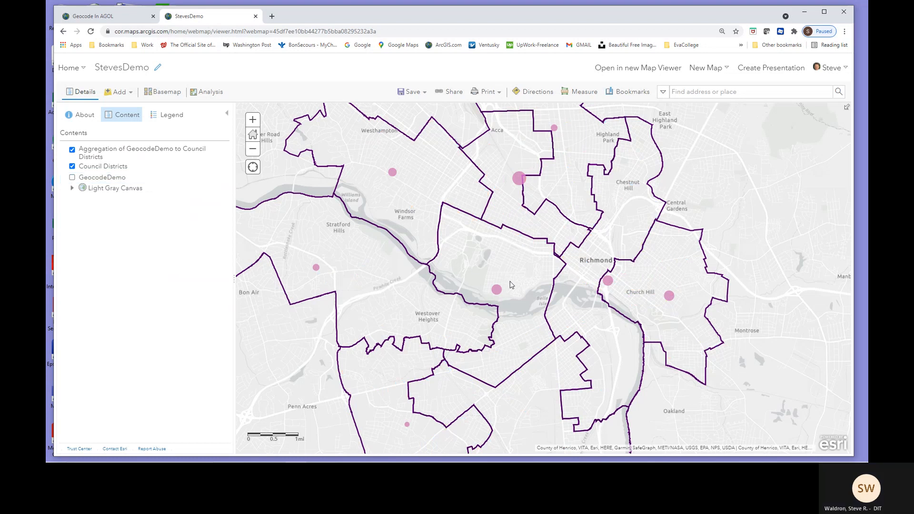
pyautogui.moveTo(508, 281); pyautogui.dragTo(521, 324)
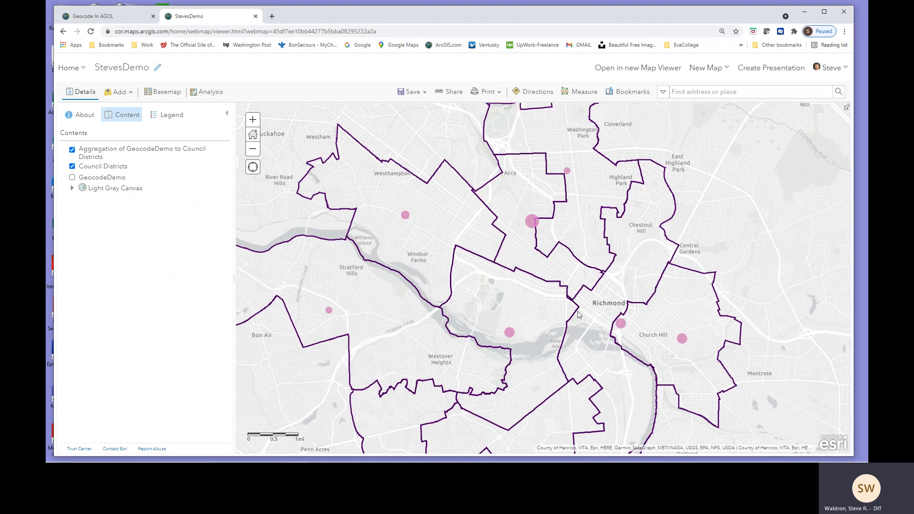
pyautogui.moveTo(576, 316); pyautogui.dragTo(547, 238)
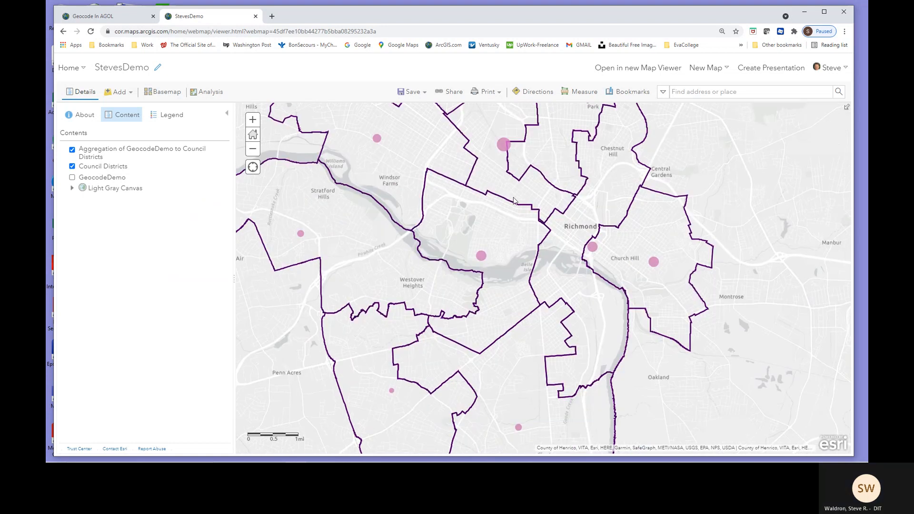
pyautogui.click(503, 146)
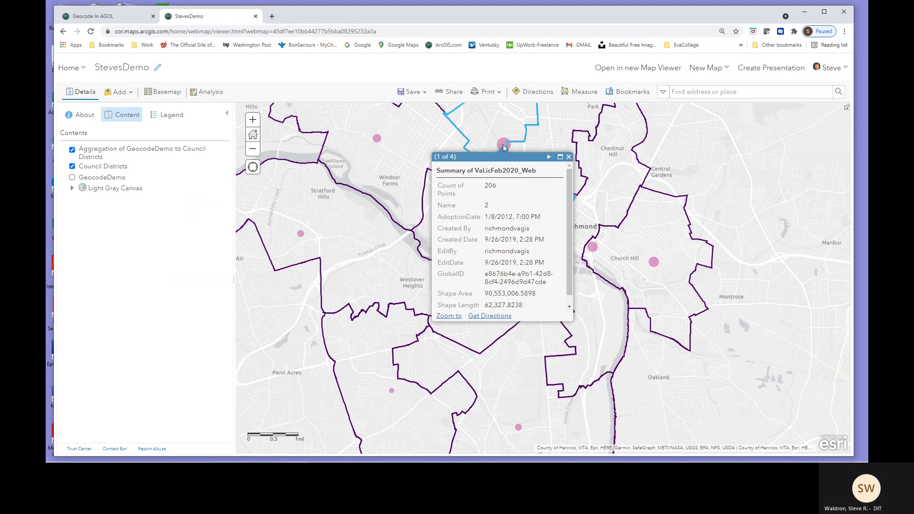
pyautogui.click(549, 157)
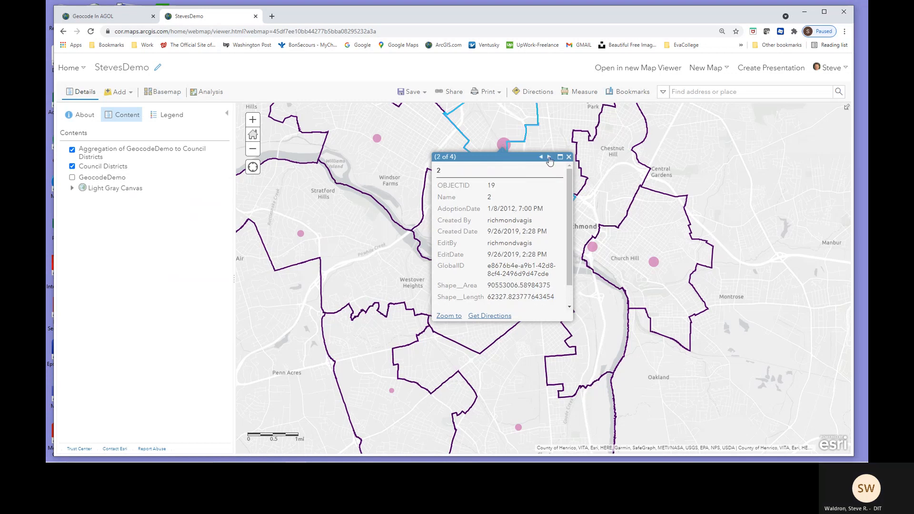
# Inspect the last two pop-up records at the largest aggregation circle, ending with the summary record, and close the pop-up
pyautogui.click(549, 157)
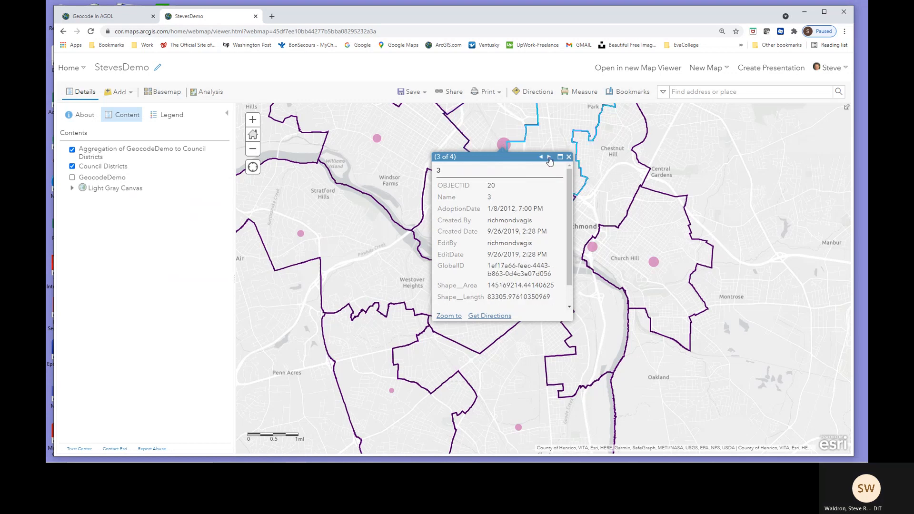
pyautogui.click(549, 157)
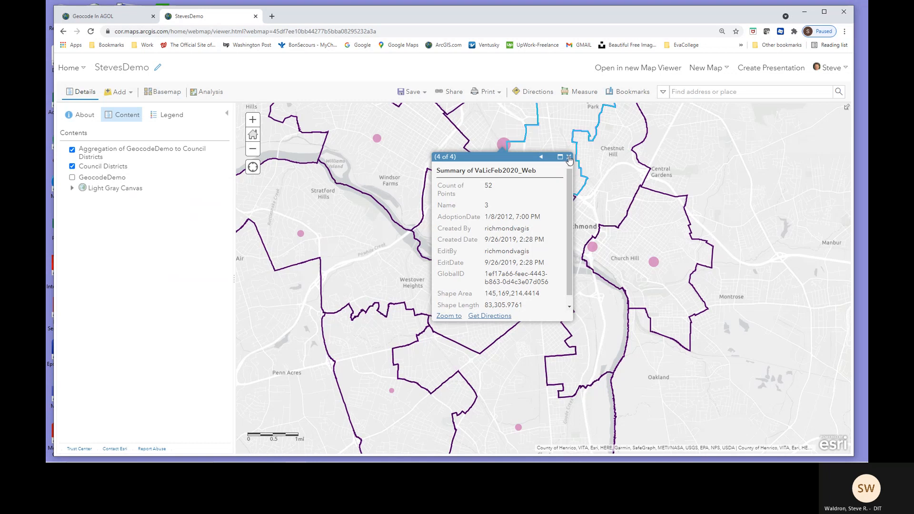
pyautogui.click(568, 157)
# Inspect both pop-up records at the council district 5 circle, highlight its count of points, and close the pop-up
pyautogui.click(483, 257)
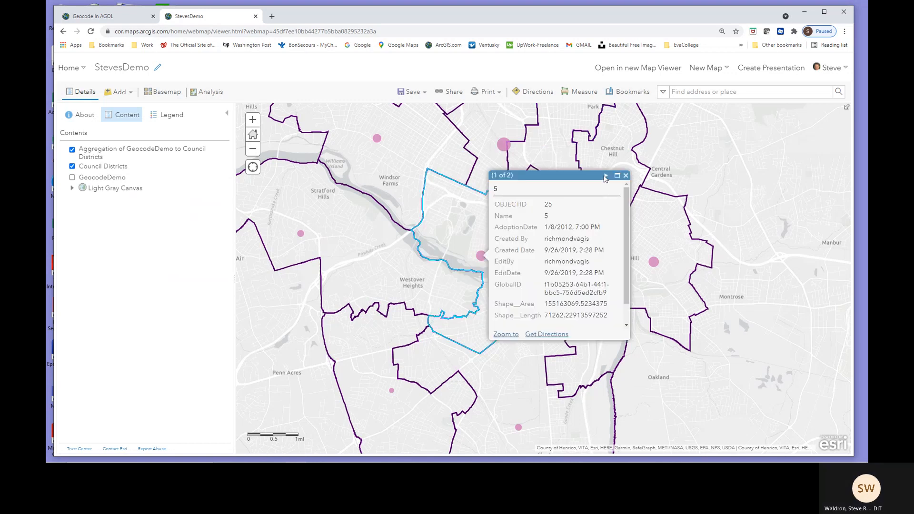
pyautogui.click(604, 177)
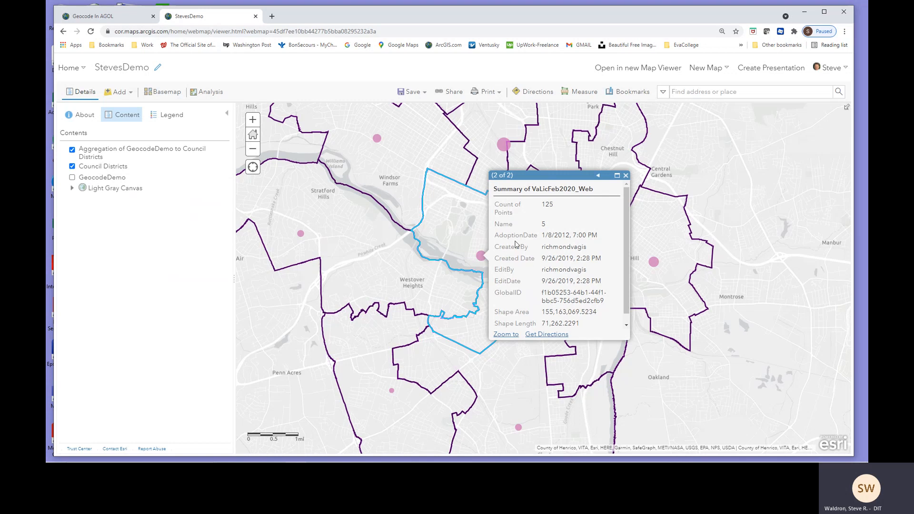
pyautogui.moveTo(544, 205); pyautogui.dragTo(553, 205)
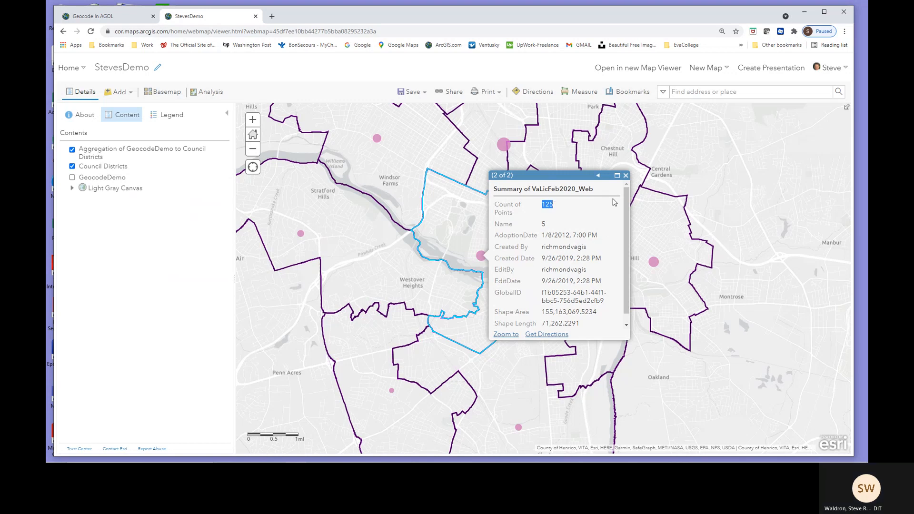
pyautogui.click(625, 176)
# Change the aggregation layer's drawing style to Counts and Amounts (Color), based on Count of Points
pyautogui.moveTo(532, 260); pyautogui.dragTo(555, 315)
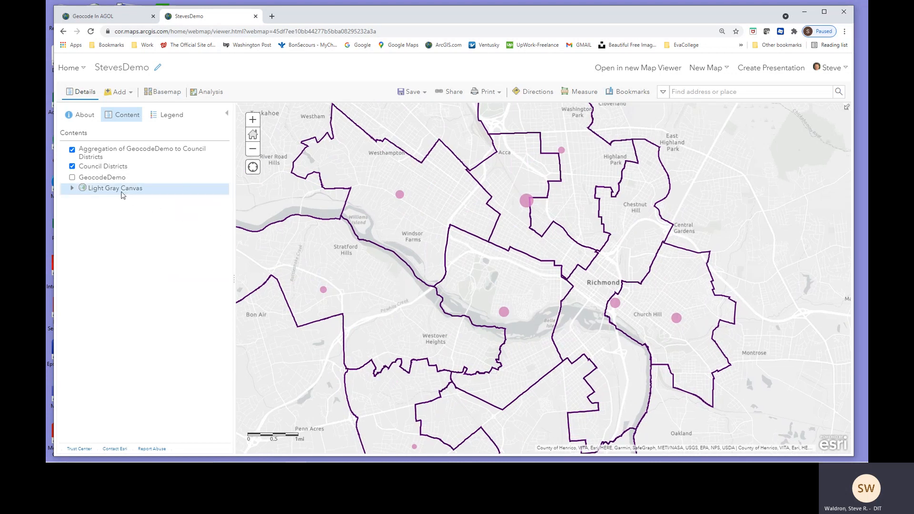
pyautogui.click(90, 159)
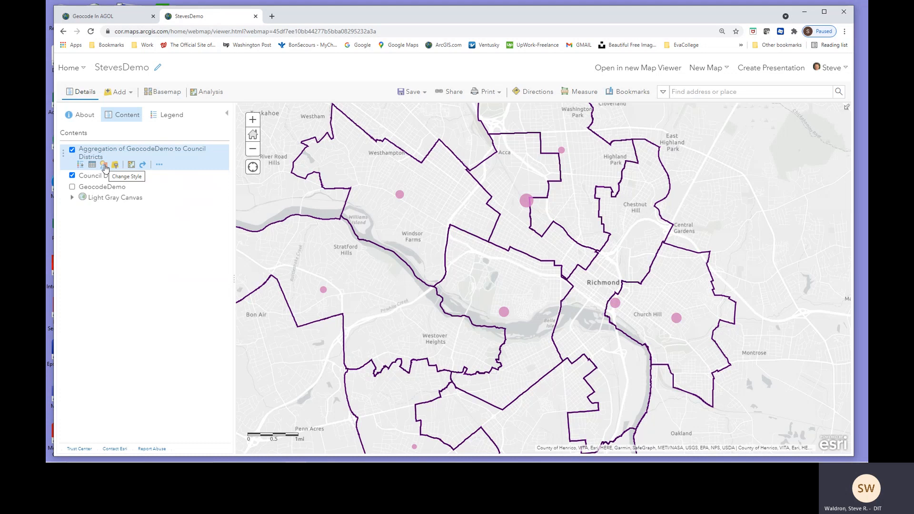
pyautogui.click(104, 165)
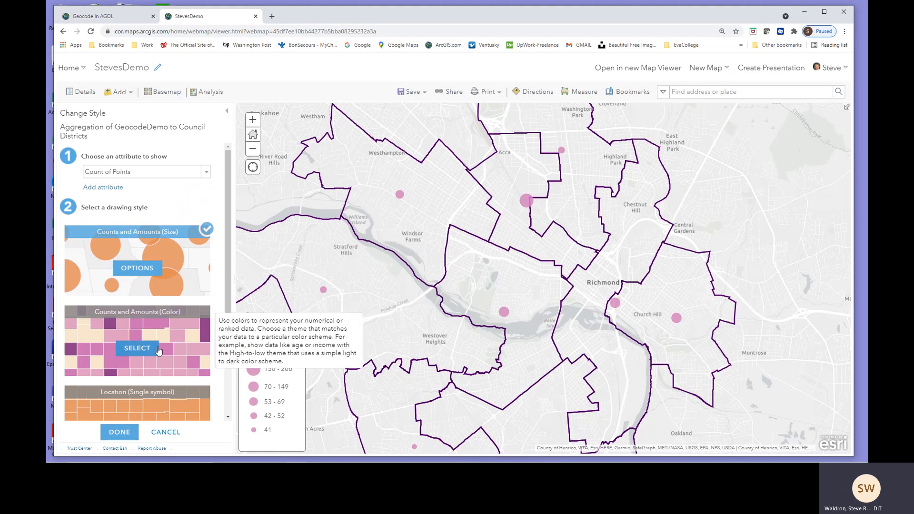
pyautogui.click(137, 348)
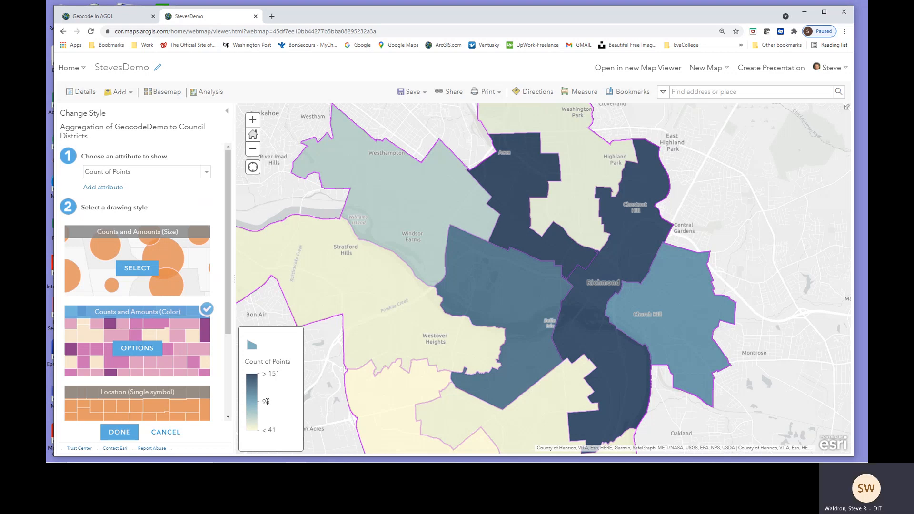
pyautogui.scroll(-3, 138, 285)
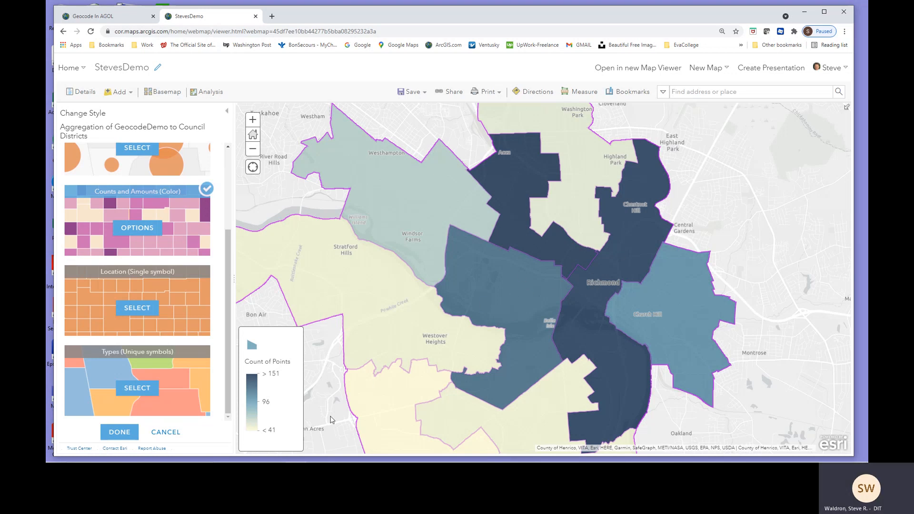
pyautogui.click(253, 149)
pyautogui.moveTo(535, 310); pyautogui.dragTo(527, 259)
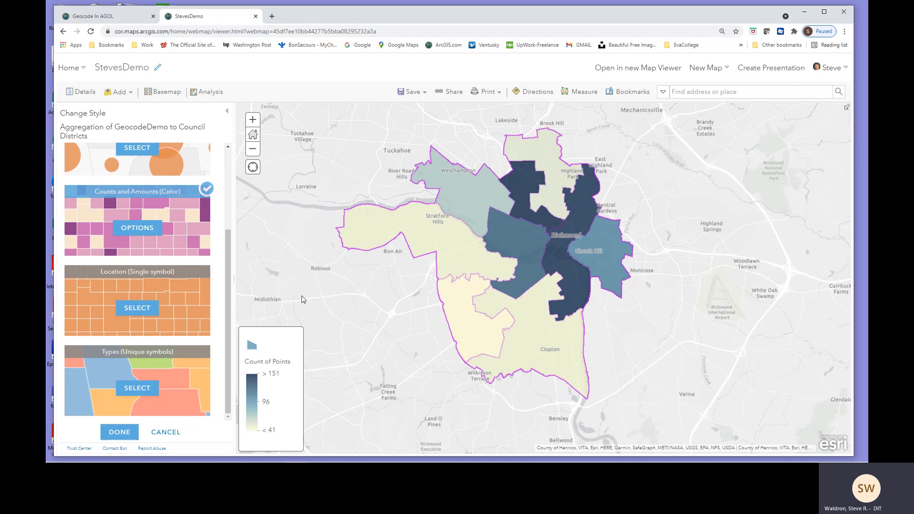
pyautogui.click(119, 433)
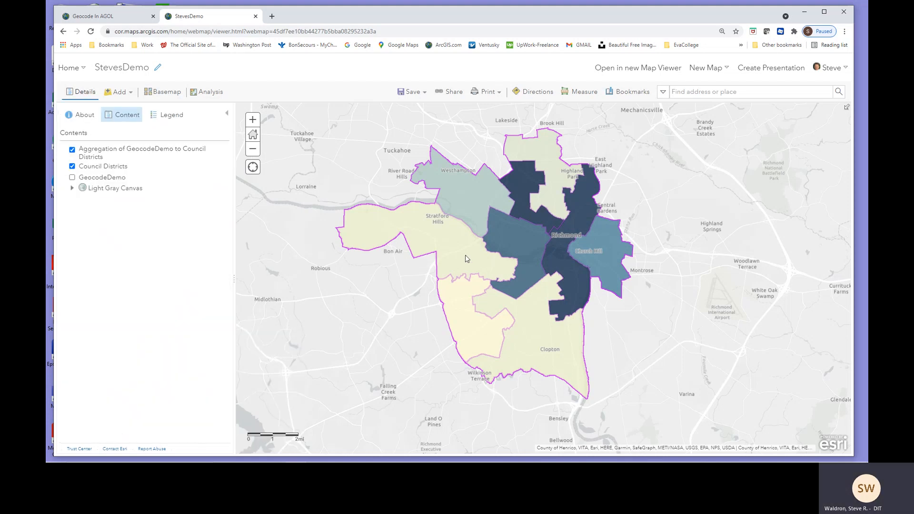
# Hide the Council Districts layer and inspect the aggregation summary pop-ups of districts 4 and 3
pyautogui.click(72, 166)
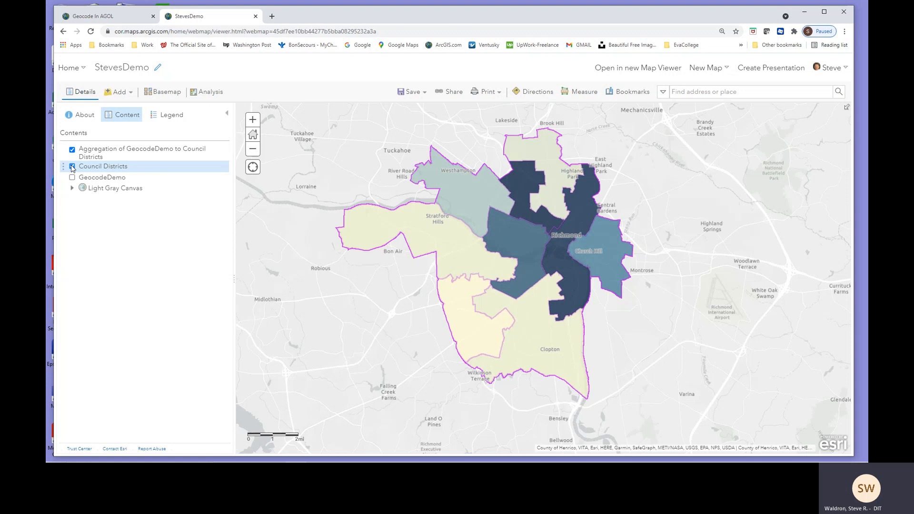
pyautogui.click(466, 263)
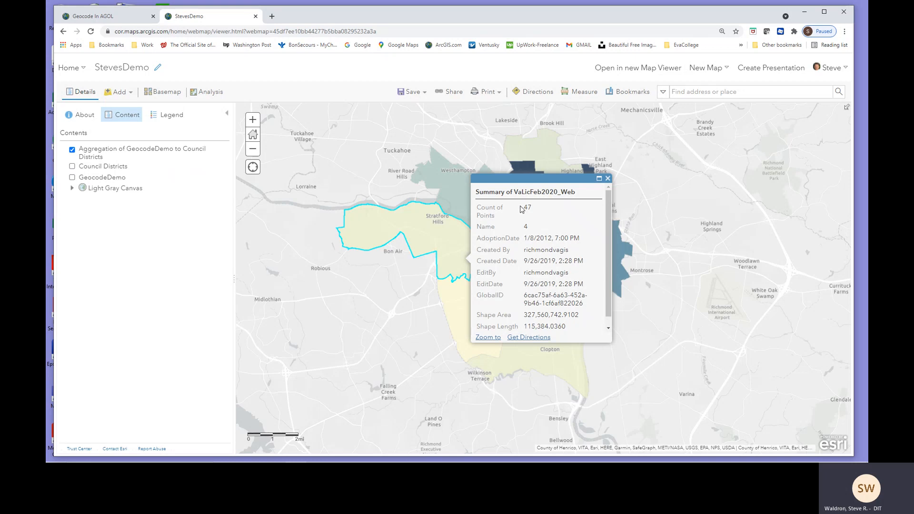
pyautogui.click(607, 178)
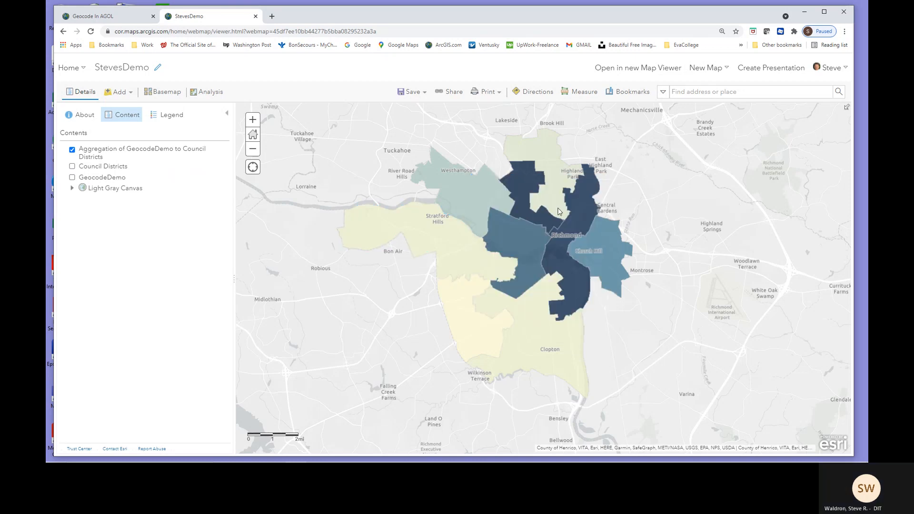
pyautogui.click(553, 202)
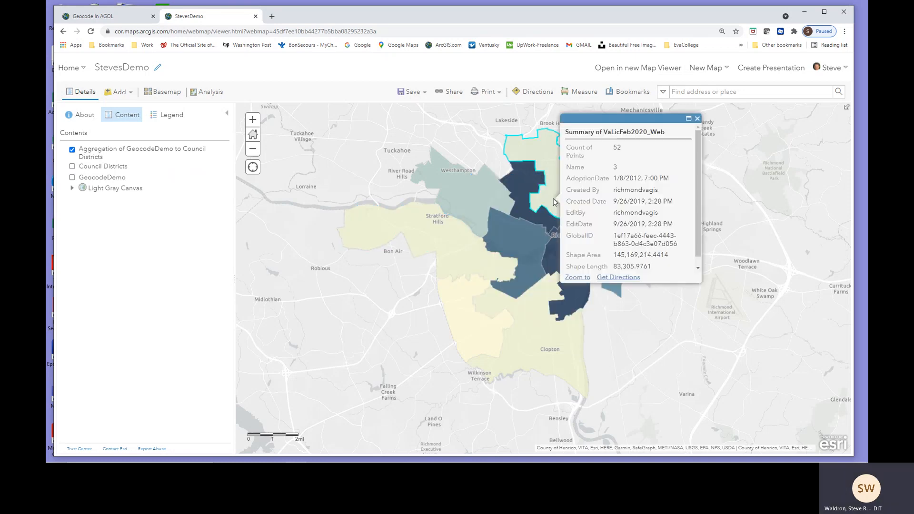
pyautogui.click(697, 123)
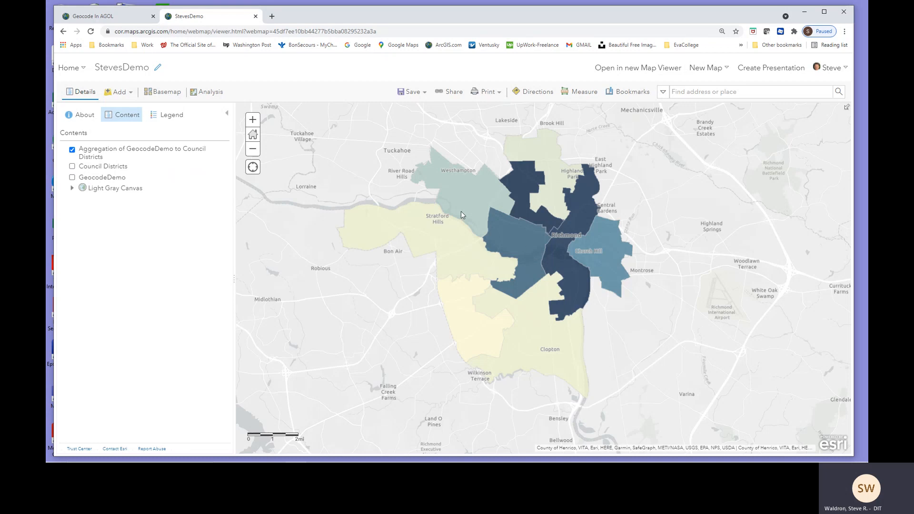
# Read slides 21 to 23 of the Geocode In AGOL story map on joining geographic IDs to points, and return to the StevesDemo map
pyautogui.click(112, 19)
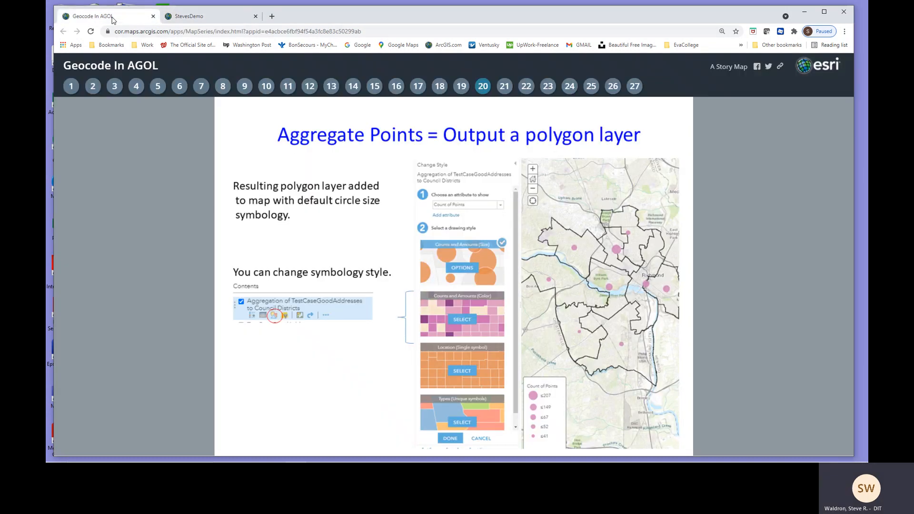
pyautogui.click(505, 89)
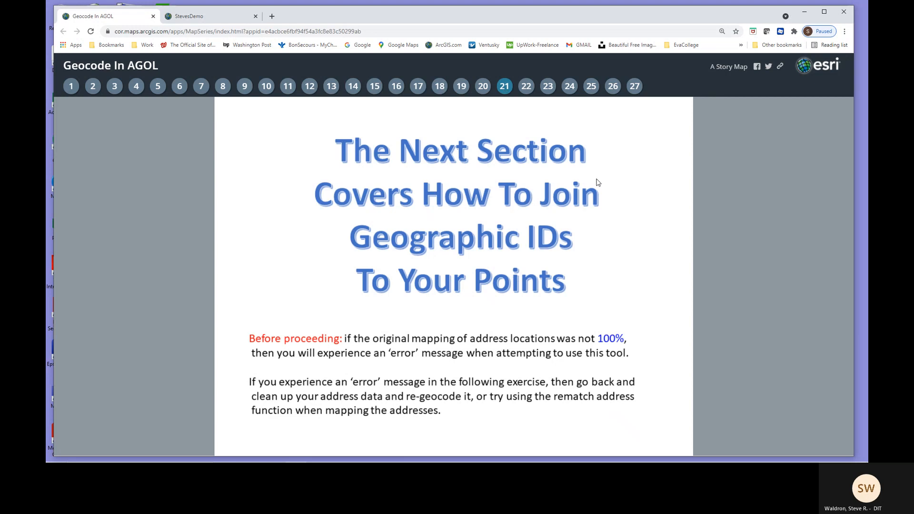
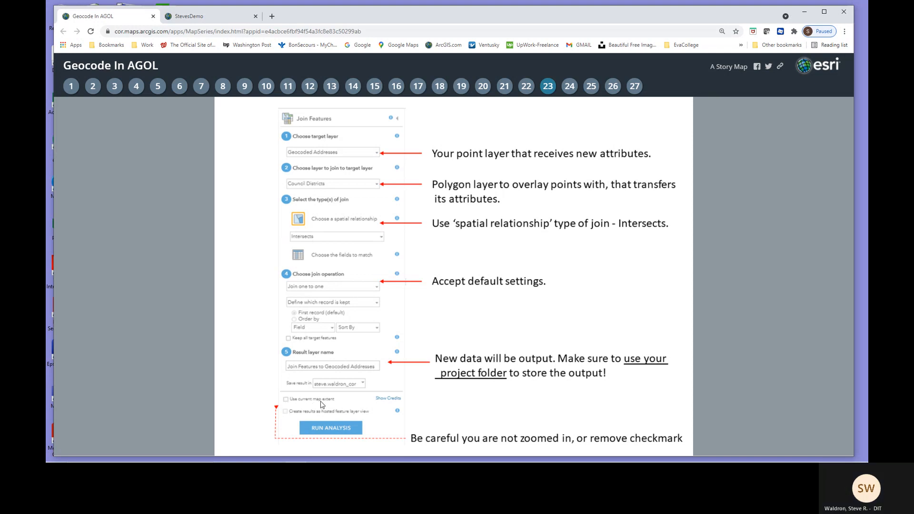
pyautogui.click(210, 16)
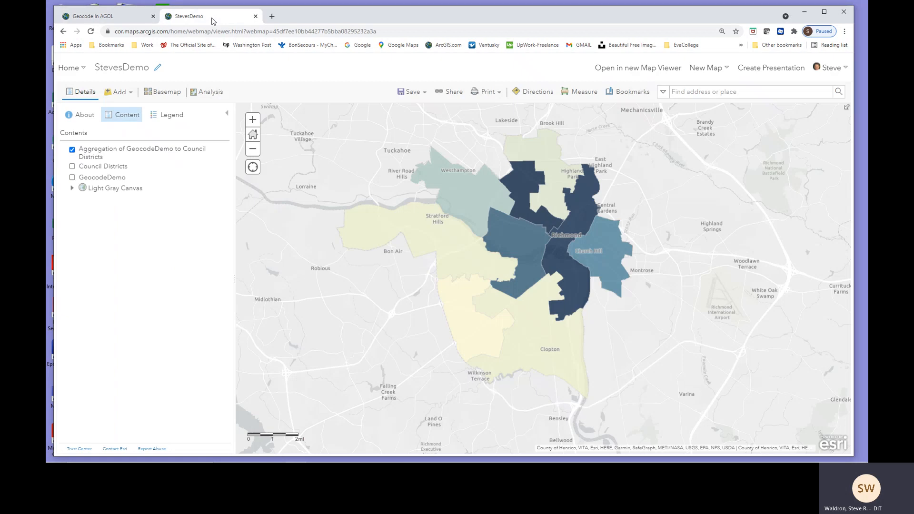
# Hide the aggregation layer and show the Council Districts and GeocodeDemo layers
pyautogui.click(72, 151)
pyautogui.click(72, 166)
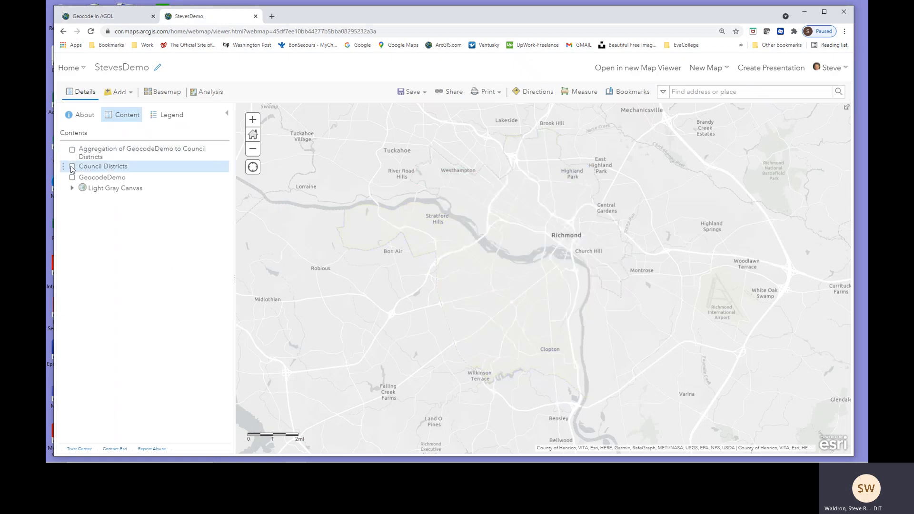
pyautogui.click(73, 177)
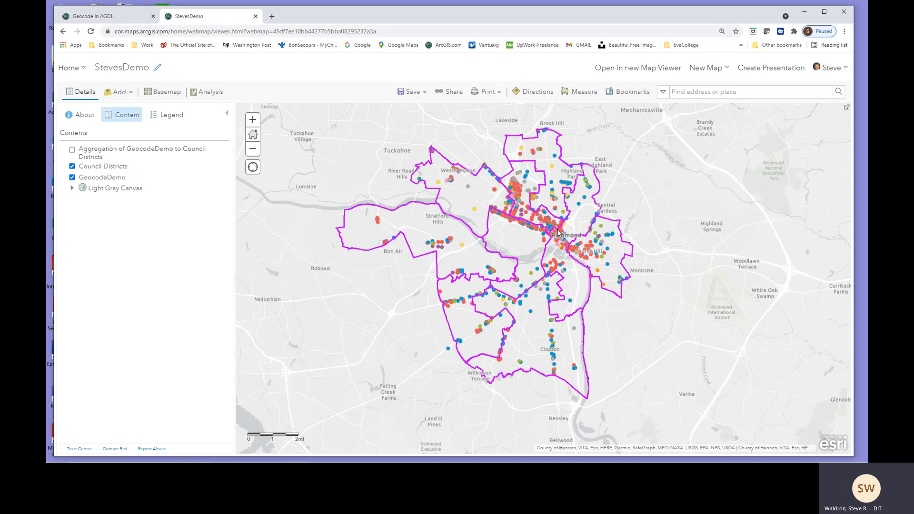
# Set up a Join Features analysis with GeocodeDemo as the target layer and Council Districts as the layer to join
pyautogui.click(213, 95)
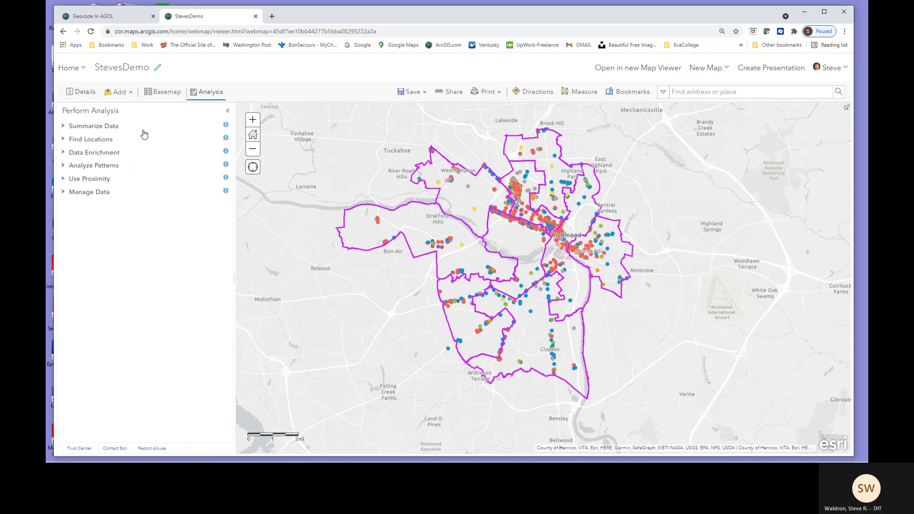
pyautogui.click(67, 127)
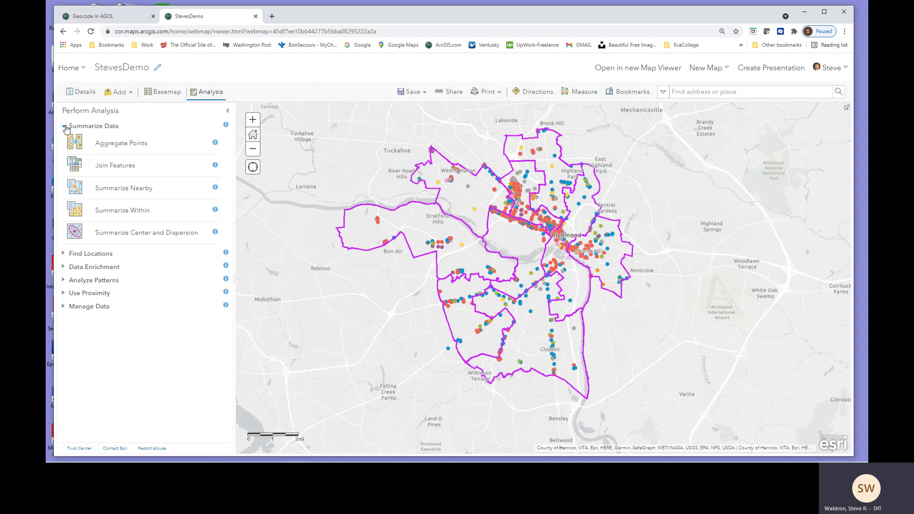
pyautogui.click(119, 167)
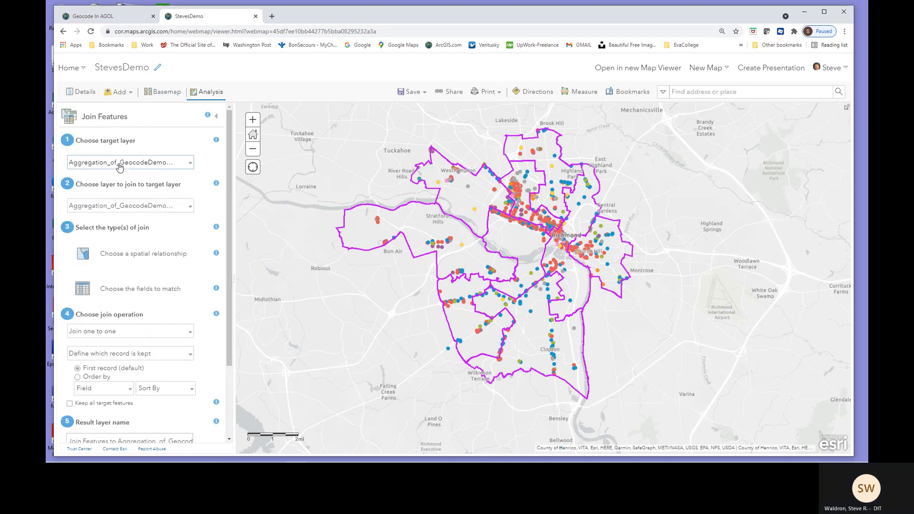
pyautogui.click(192, 164)
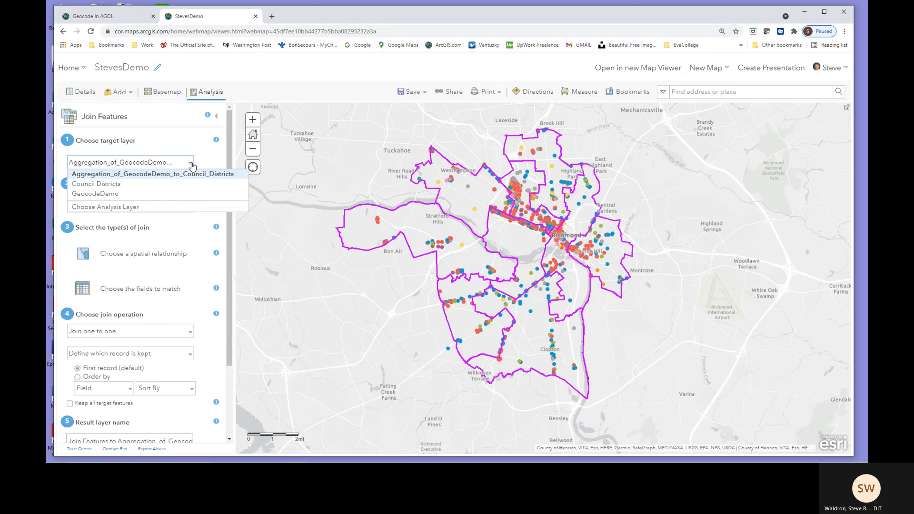
pyautogui.click(108, 195)
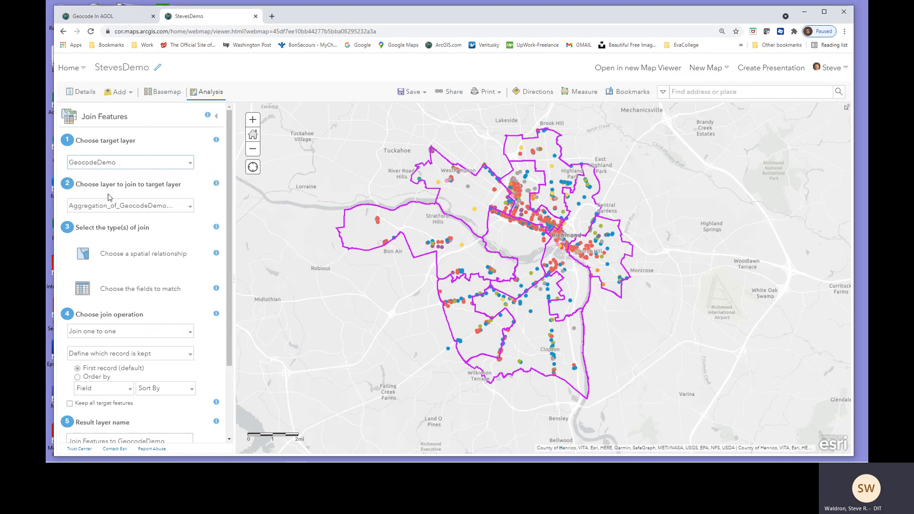
pyautogui.click(189, 211)
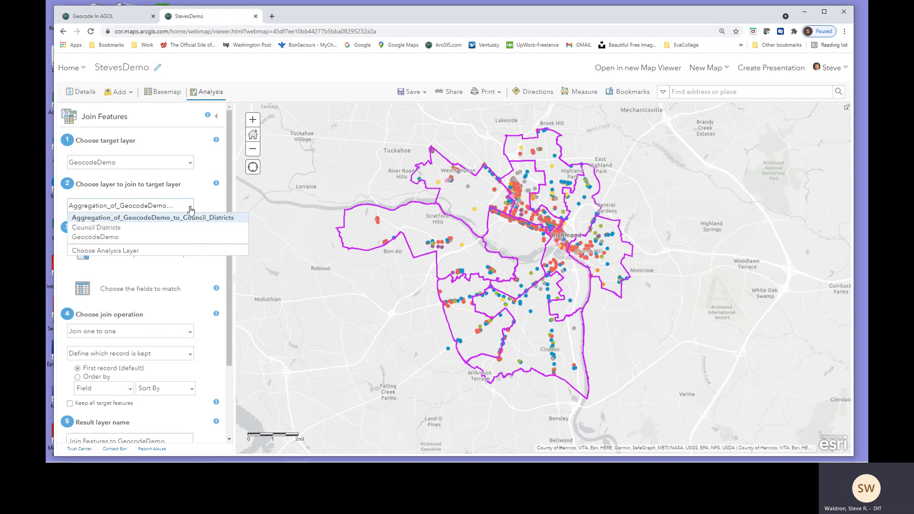
pyautogui.click(110, 229)
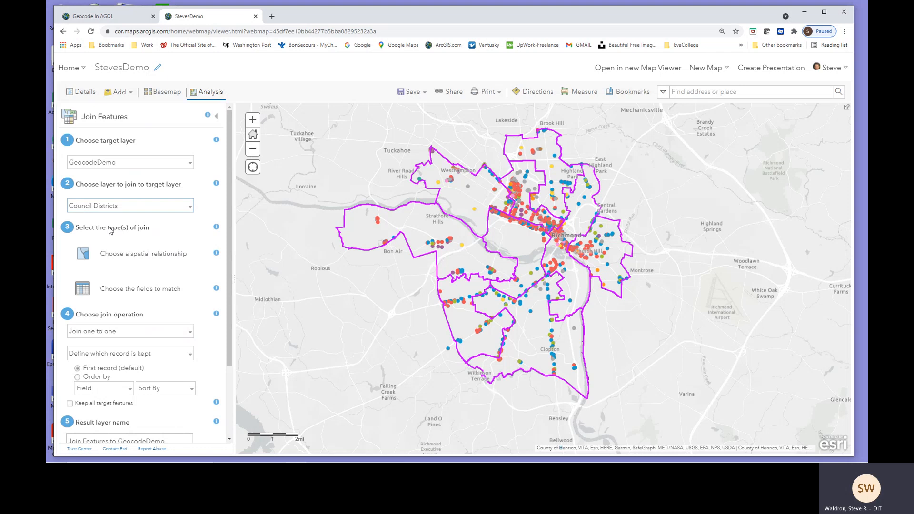
# Use a spatial relationship for the join type, with Intersects as the relationship
pyautogui.click(172, 256)
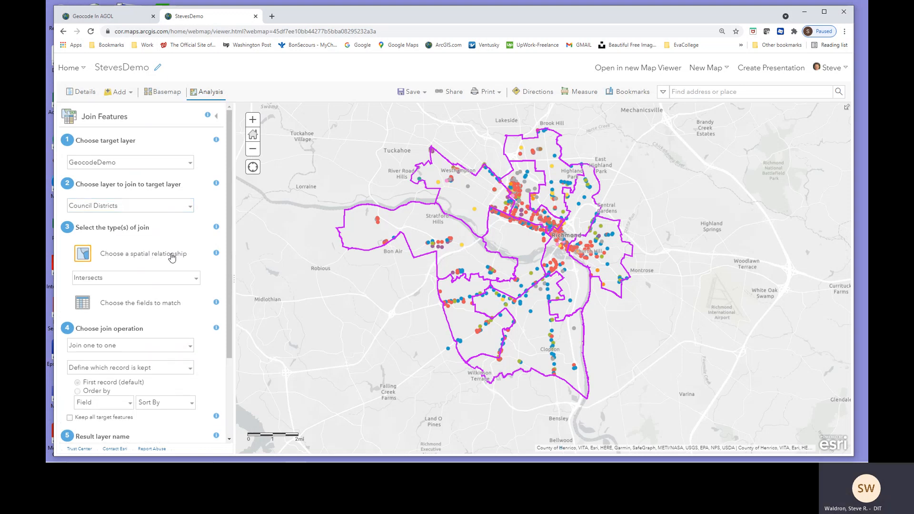
pyautogui.click(195, 279)
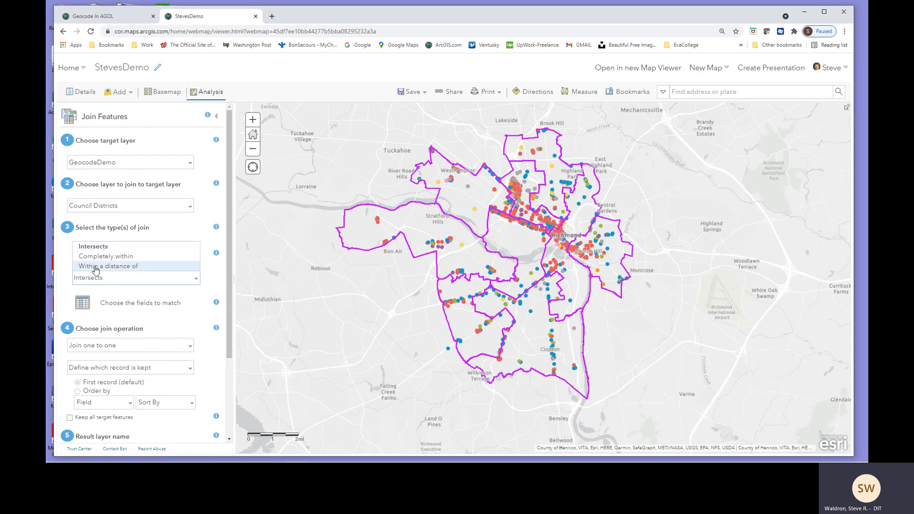
pyautogui.click(97, 249)
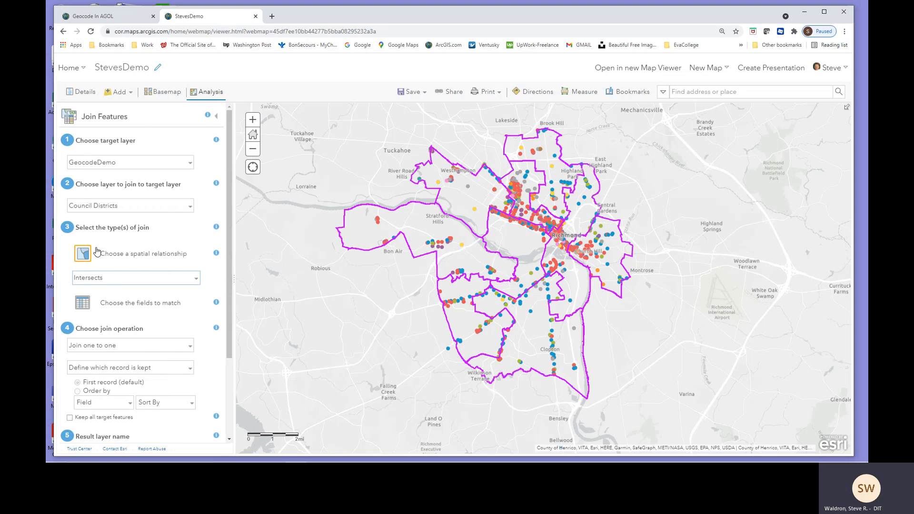
# Turn off the current map extent limit and run the Join Features analysis, keeping the result name Join Features to GeocodeDemo
pyautogui.moveTo(227, 247); pyautogui.dragTo(226, 328)
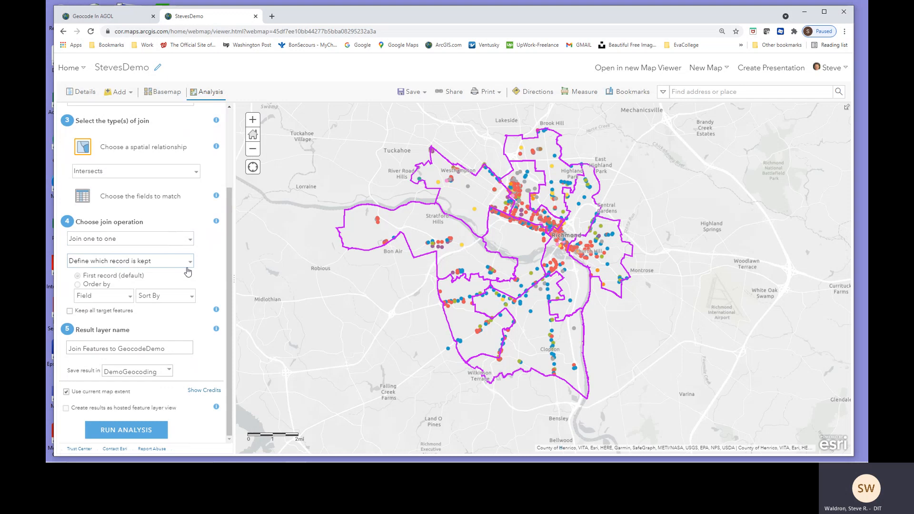
pyautogui.moveTo(172, 349); pyautogui.dragTo(68, 352)
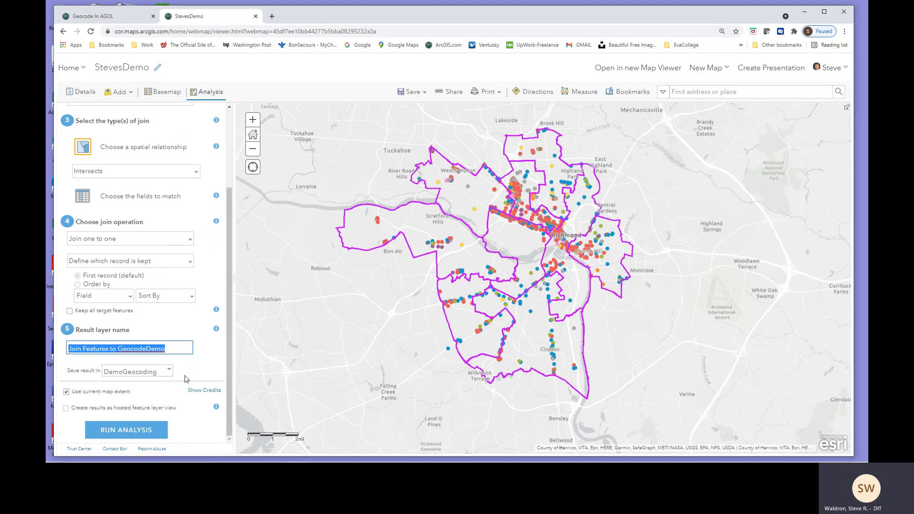
pyautogui.click(66, 392)
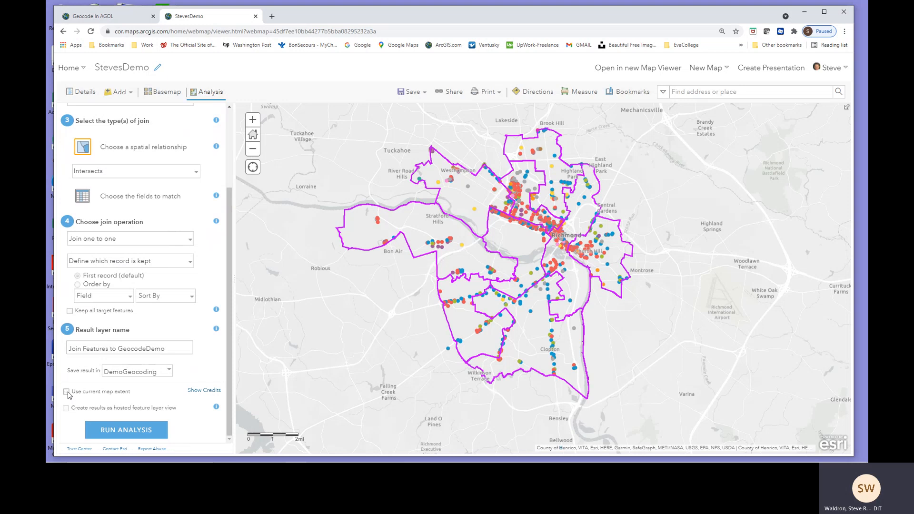
pyautogui.click(143, 431)
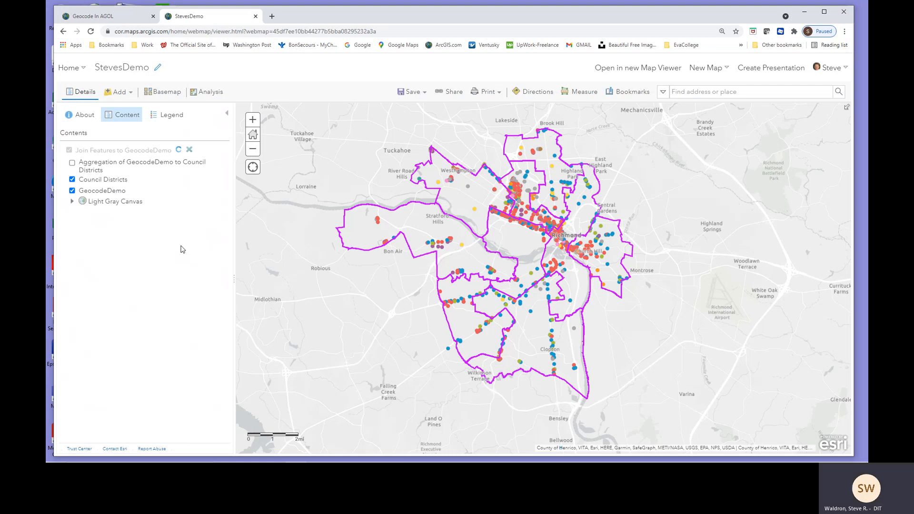
# Read slide 24 of the Geocode In AGOL story map on transferring attributes to points, and return to the StevesDemo map
pyautogui.click(106, 18)
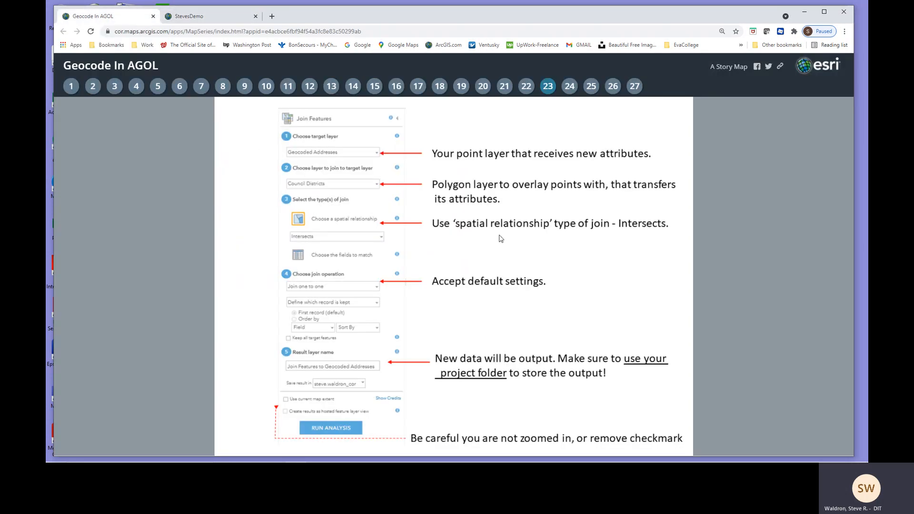
pyautogui.click(570, 89)
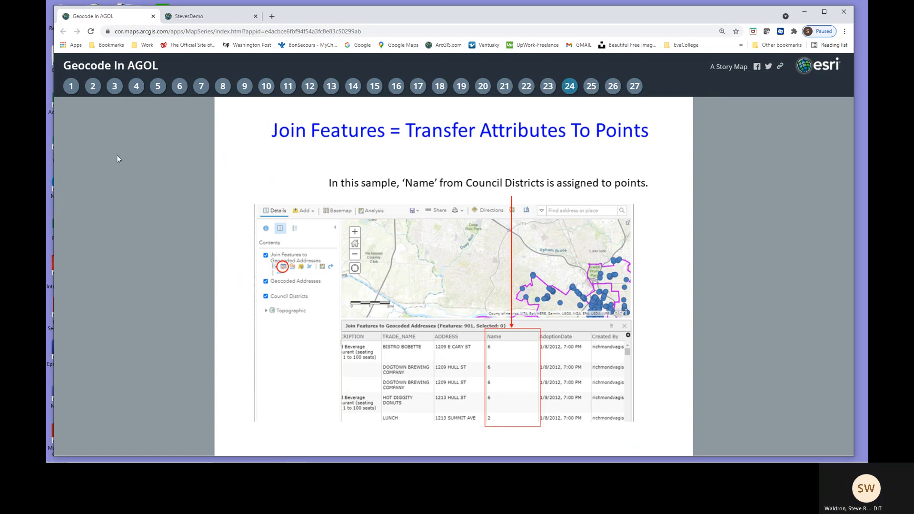
pyautogui.click(190, 17)
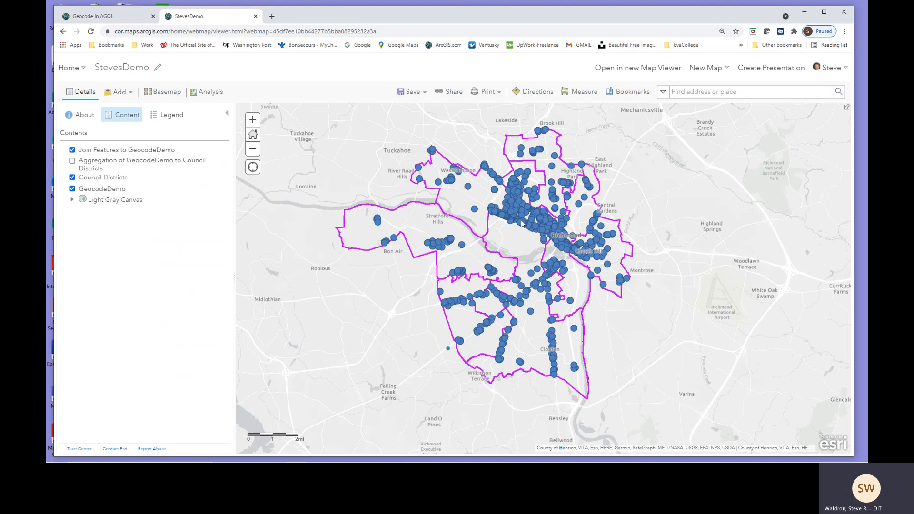
# Hide the GeocodeDemo and Council Districts layers, leaving the Join Features to GeocodeDemo points shown
pyautogui.moveTo(497, 193); pyautogui.dragTo(550, 242)
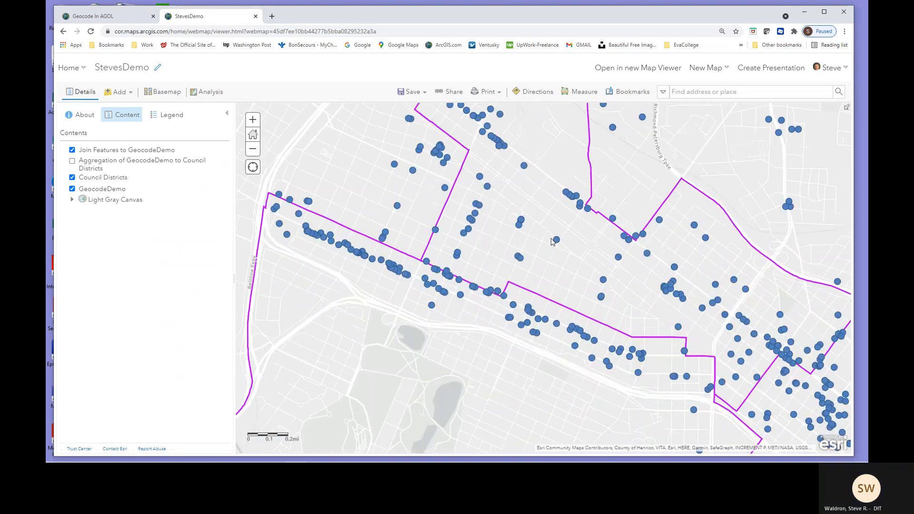
pyautogui.click(73, 190)
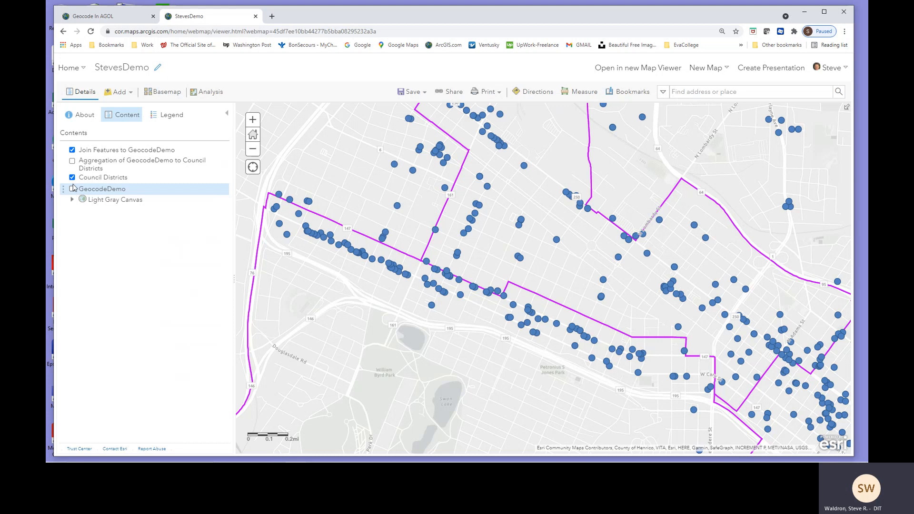
pyautogui.click(72, 178)
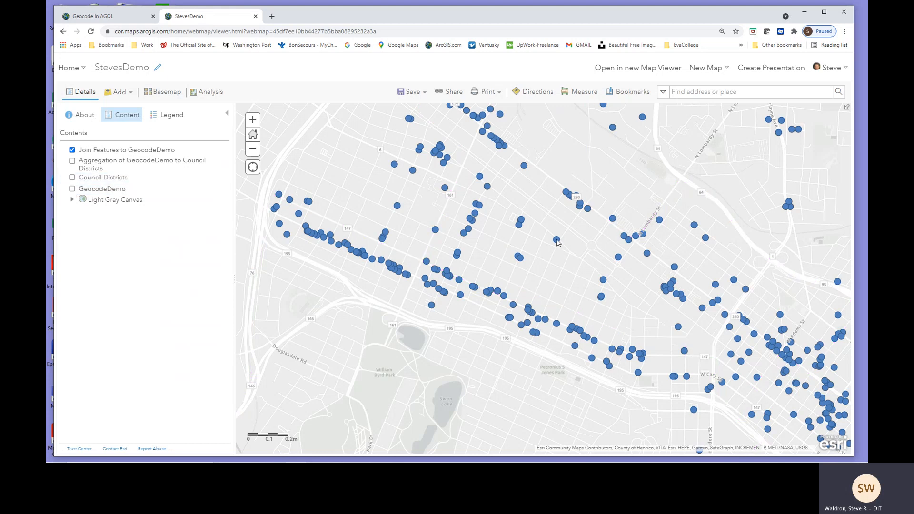
# Inspect the joined council district Name in the attributes of the Garnetts Cafe point, and close its details
pyautogui.click(556, 240)
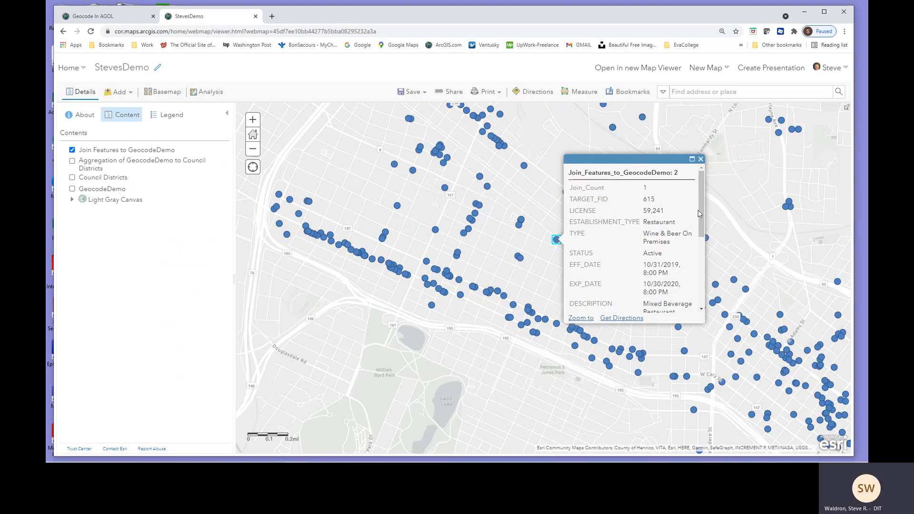
pyautogui.moveTo(701, 209); pyautogui.dragTo(701, 274)
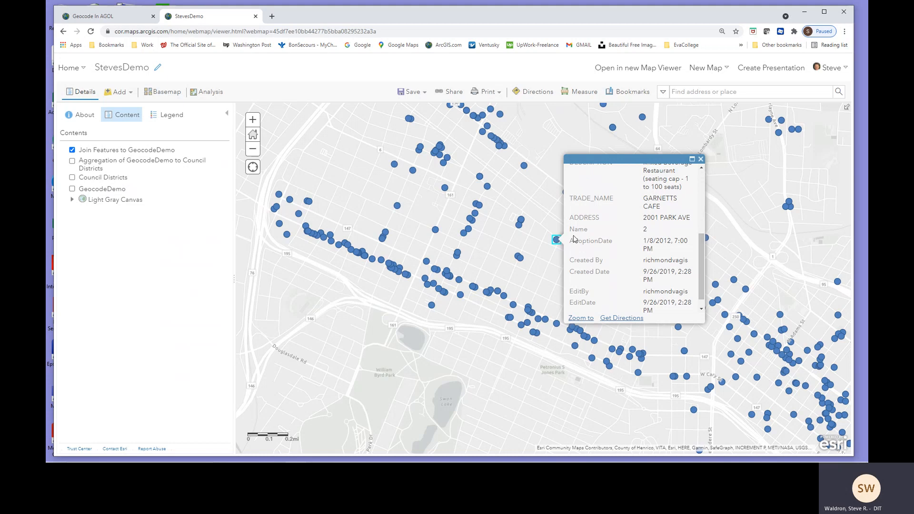
pyautogui.moveTo(571, 230); pyautogui.dragTo(653, 234)
pyautogui.click(651, 234)
pyautogui.click(701, 159)
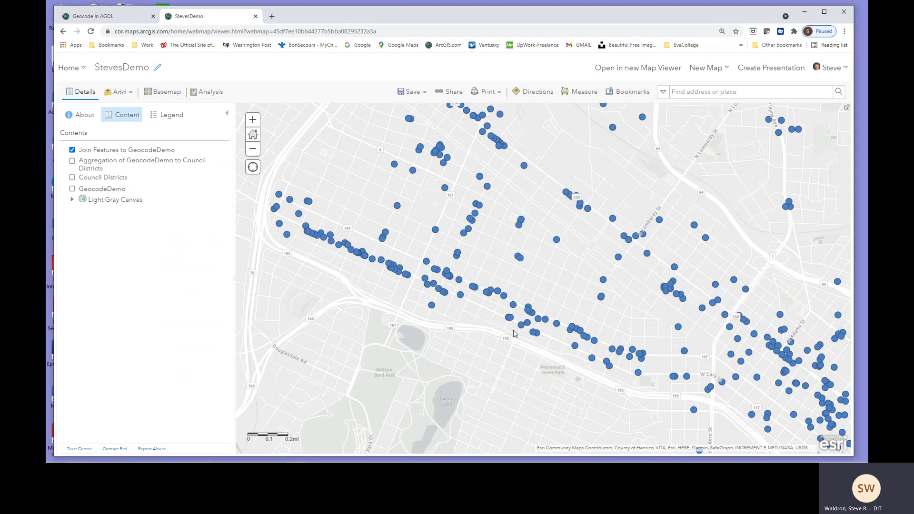
# Check the joined district Name of The Cask Cafe and Market point, and close its details
pyautogui.click(431, 305)
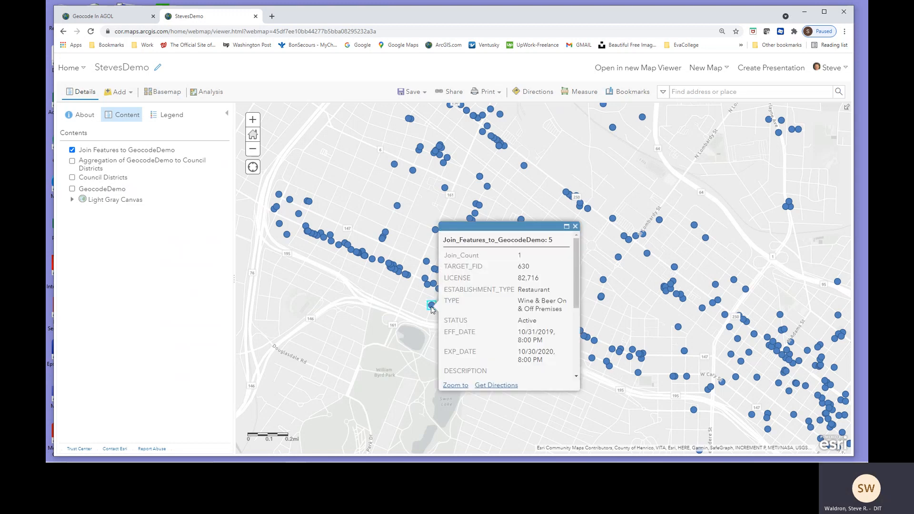
pyautogui.moveTo(576, 264); pyautogui.dragTo(575, 310)
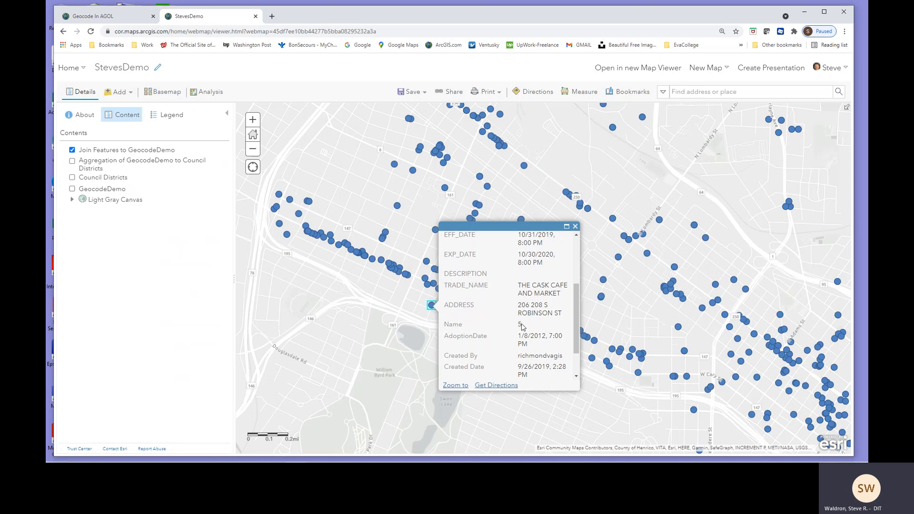
pyautogui.click(575, 226)
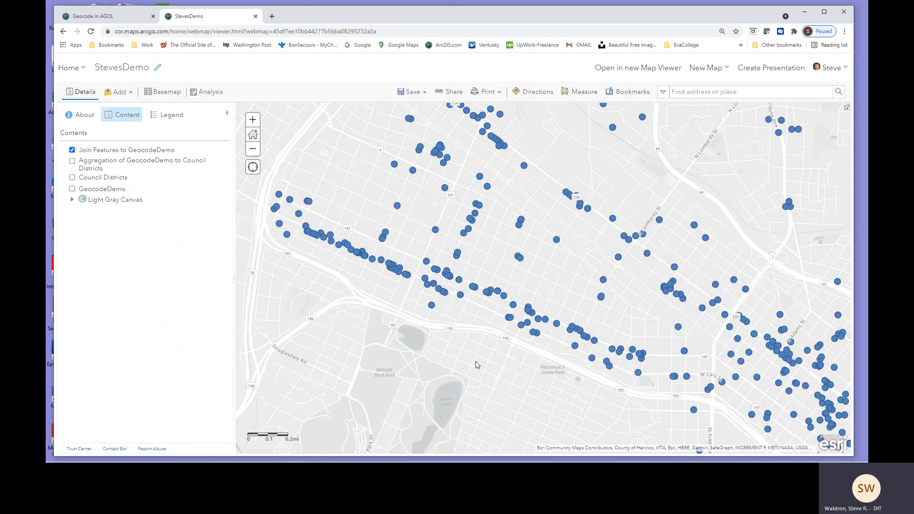
pyautogui.moveTo(538, 297); pyautogui.dragTo(497, 324)
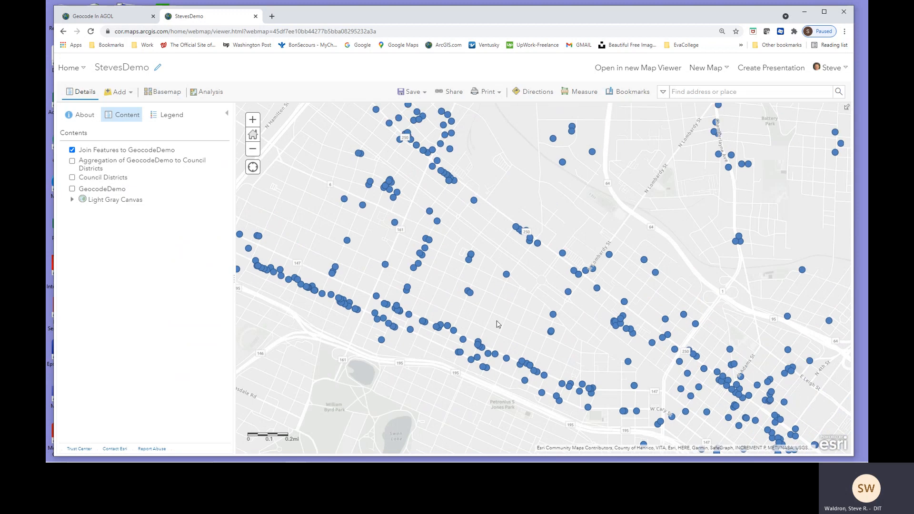
pyautogui.click(253, 150)
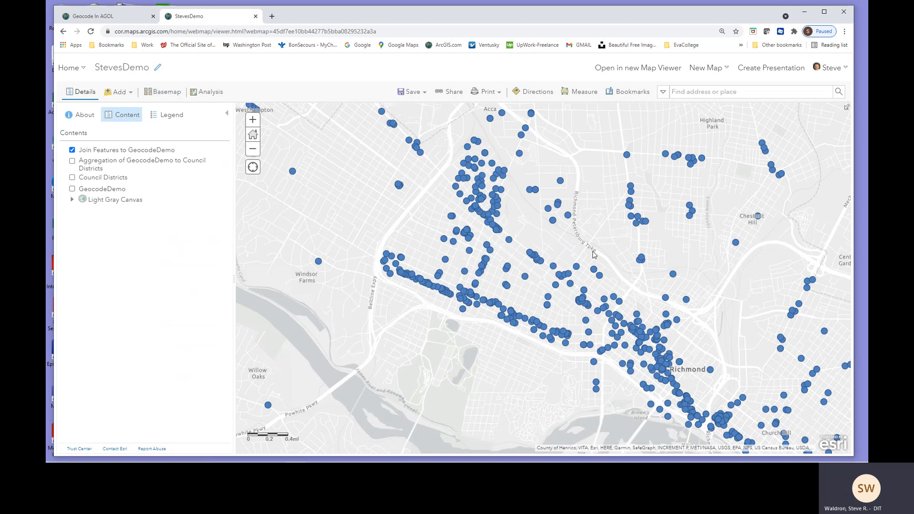
pyautogui.moveTo(593, 254); pyautogui.dragTo(519, 294)
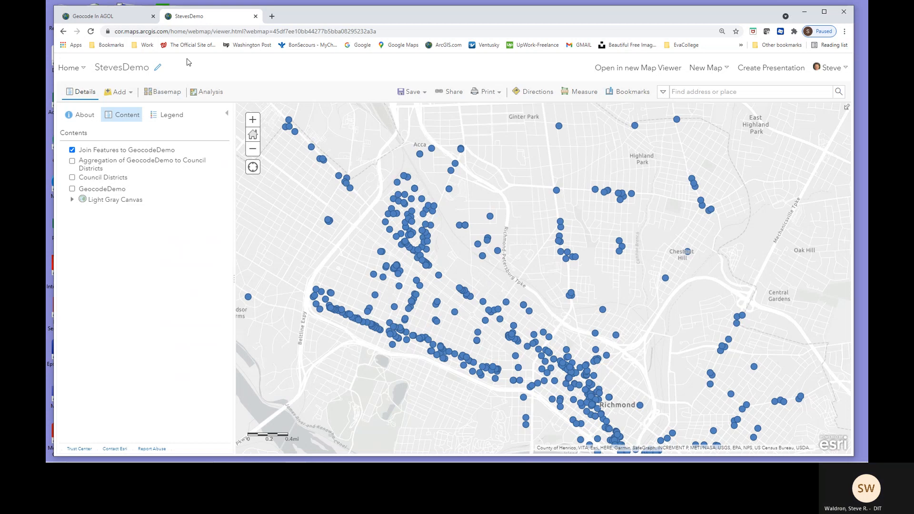
# Read slide 25 of the Geocode In AGOL story map on exporting a table of results, and return to the StevesDemo map
pyautogui.click(109, 16)
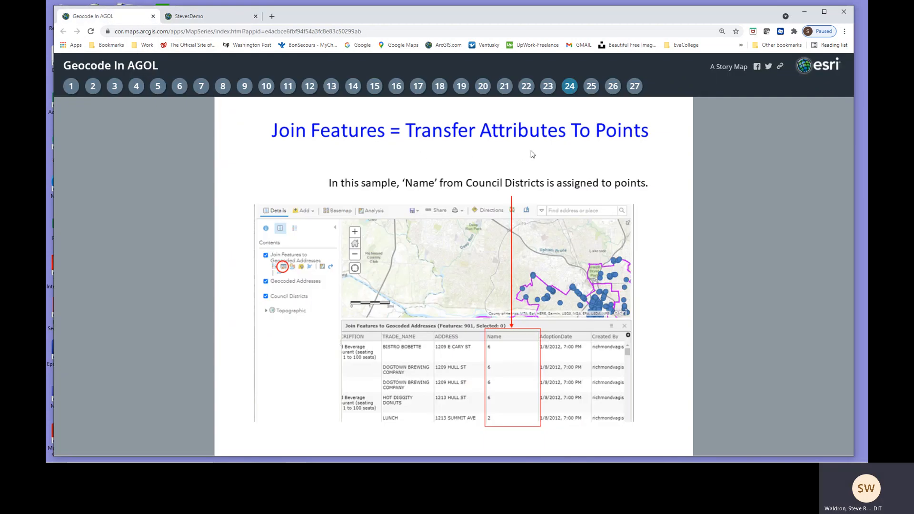
pyautogui.click(591, 88)
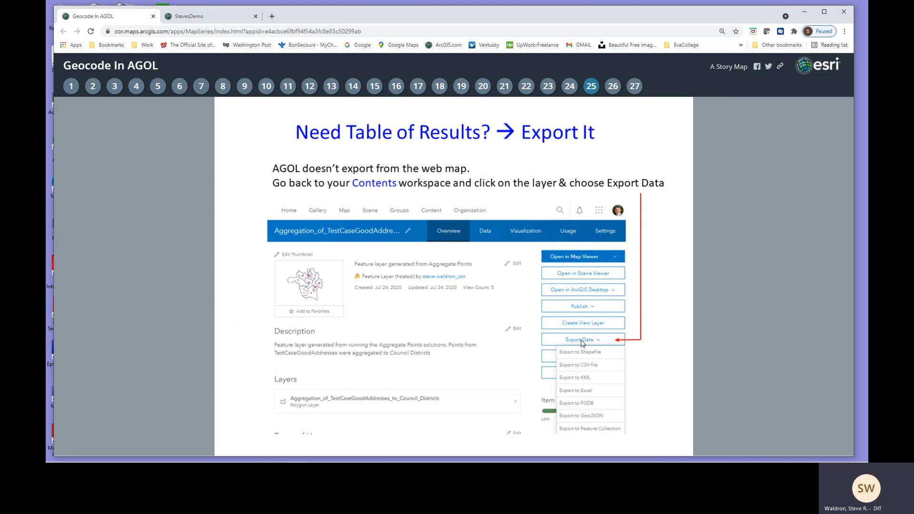
pyautogui.click(202, 19)
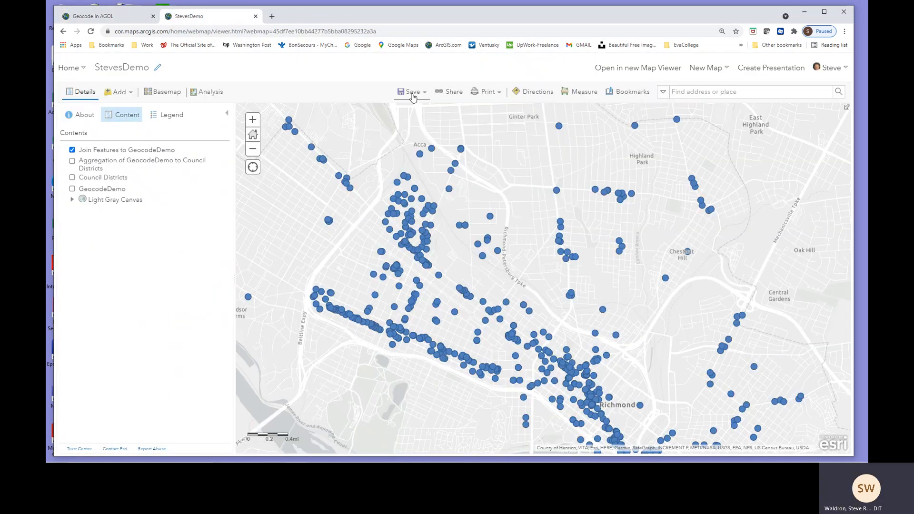
# Save the StevesDemo web map and go to the content of the DemoGeocoding folder
pyautogui.click(411, 92)
pyautogui.click(407, 113)
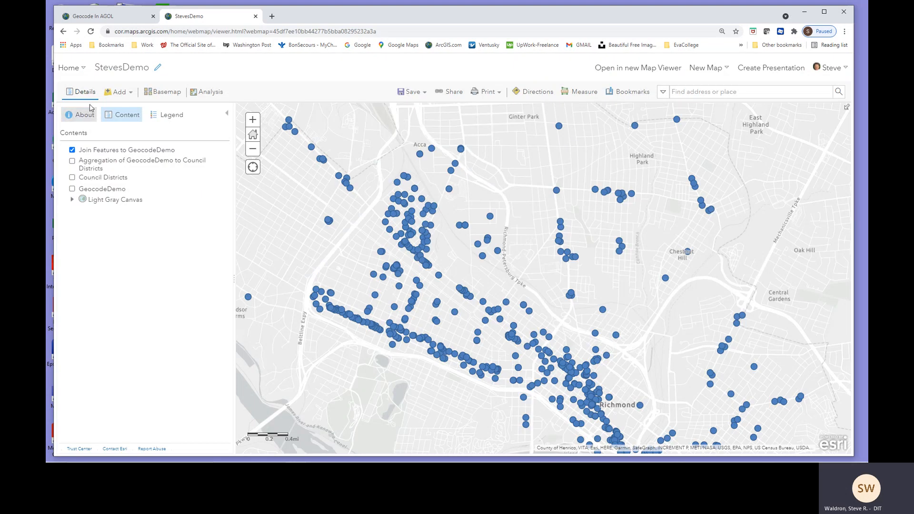
pyautogui.click(80, 72)
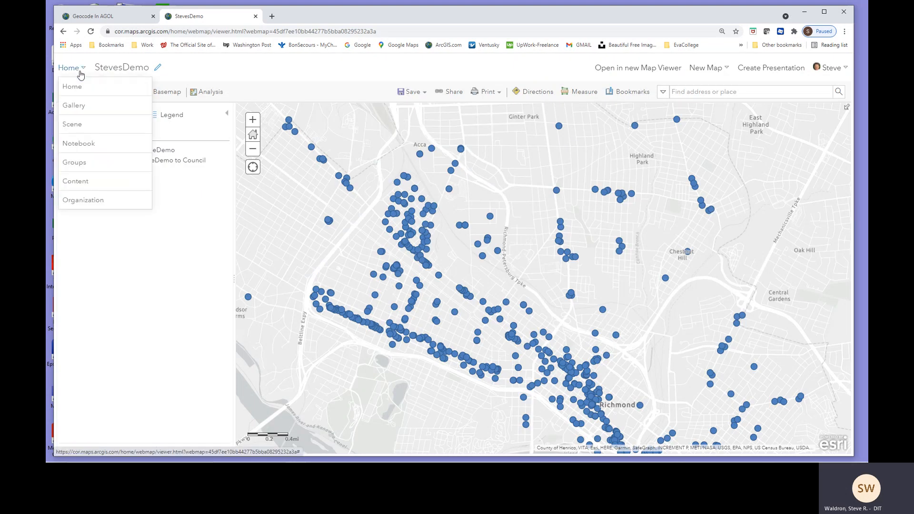
pyautogui.click(85, 182)
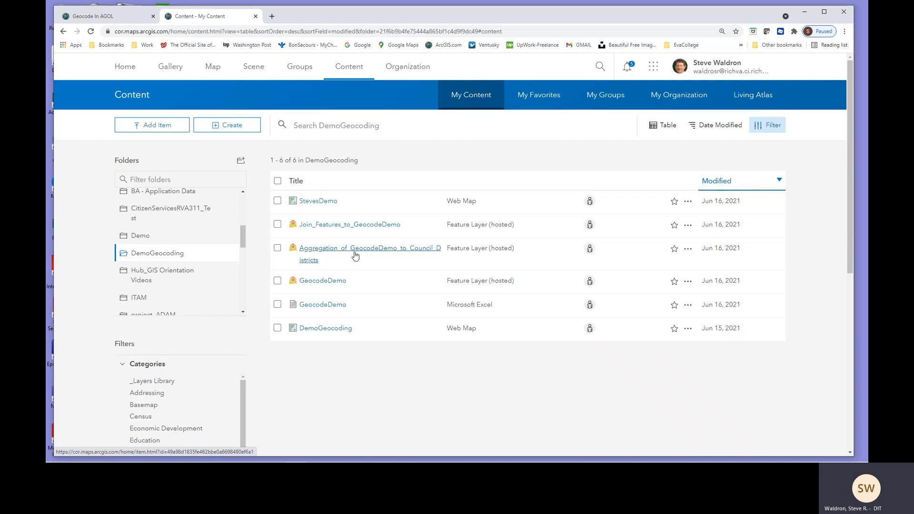
pyautogui.click(334, 229)
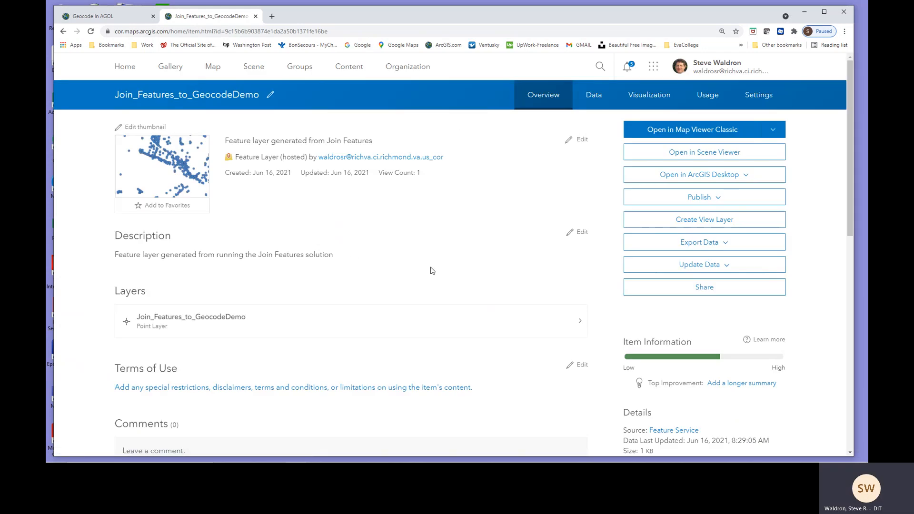
pyautogui.click(726, 244)
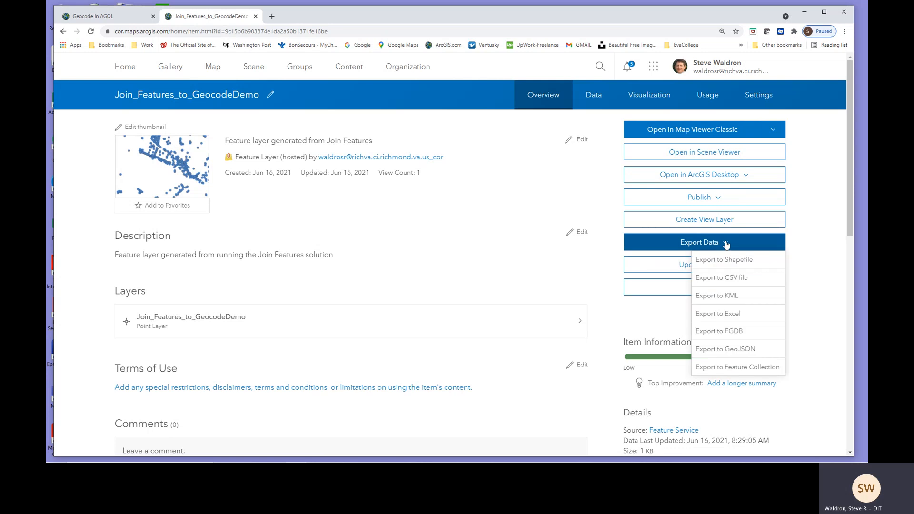
pyautogui.click(726, 315)
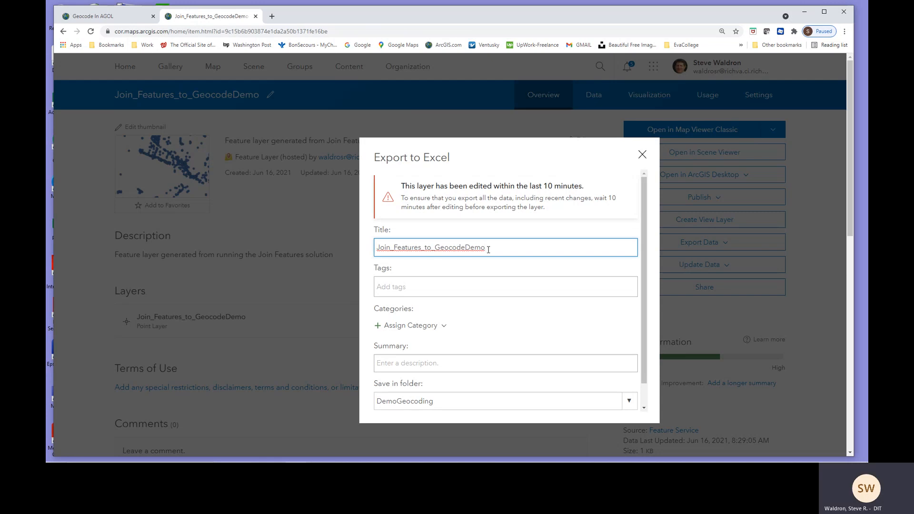
pyautogui.moveTo(488, 248); pyautogui.dragTo(375, 252)
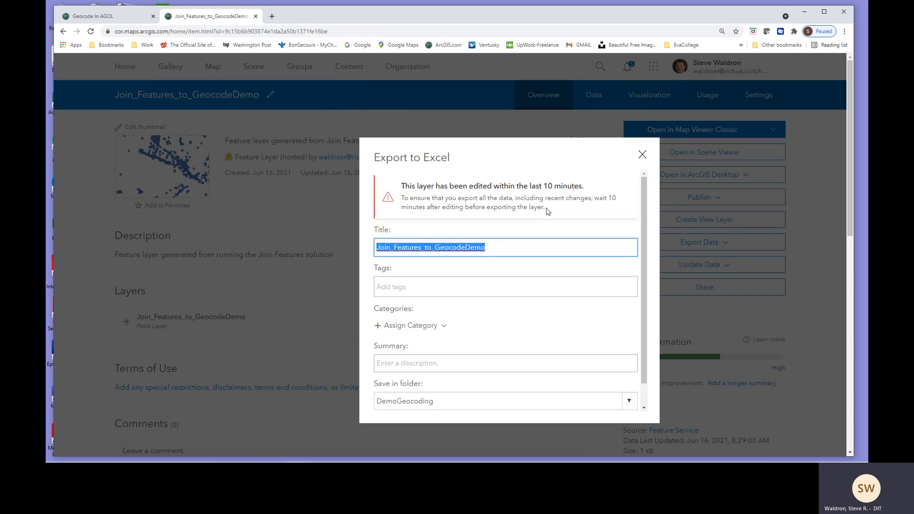
pyautogui.click(500, 249)
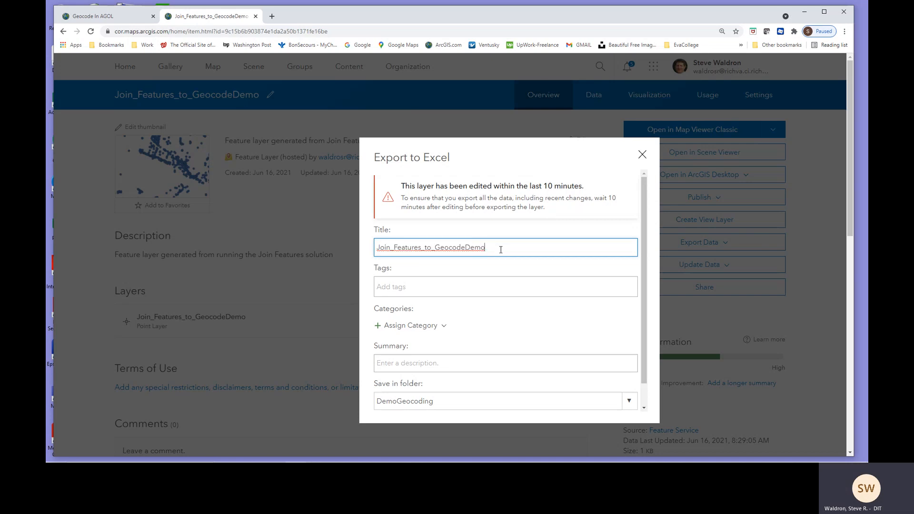
pyautogui.click(642, 155)
# Open the Aggregation_of_GeocodeDemo_to_Council_Districts feature layer from the DemoGeocoding folder and start exporting its data to Excel
pyautogui.click(354, 72)
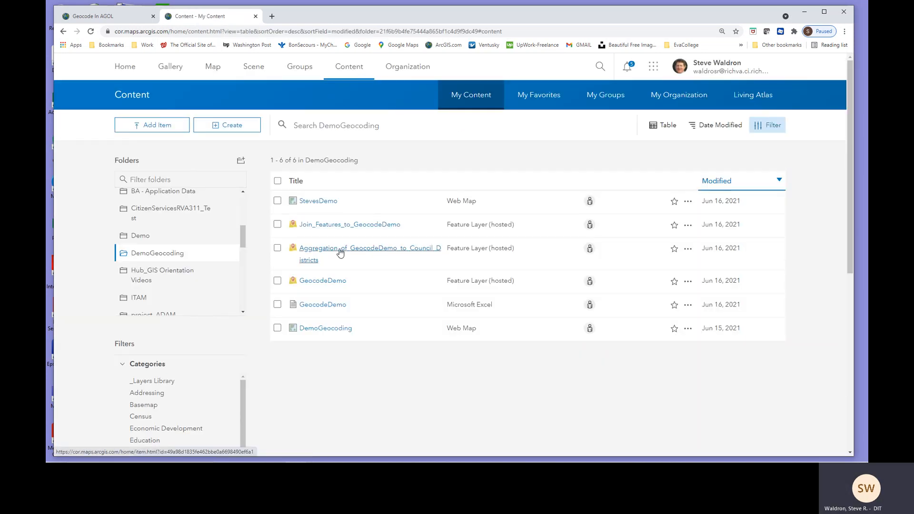
pyautogui.click(339, 252)
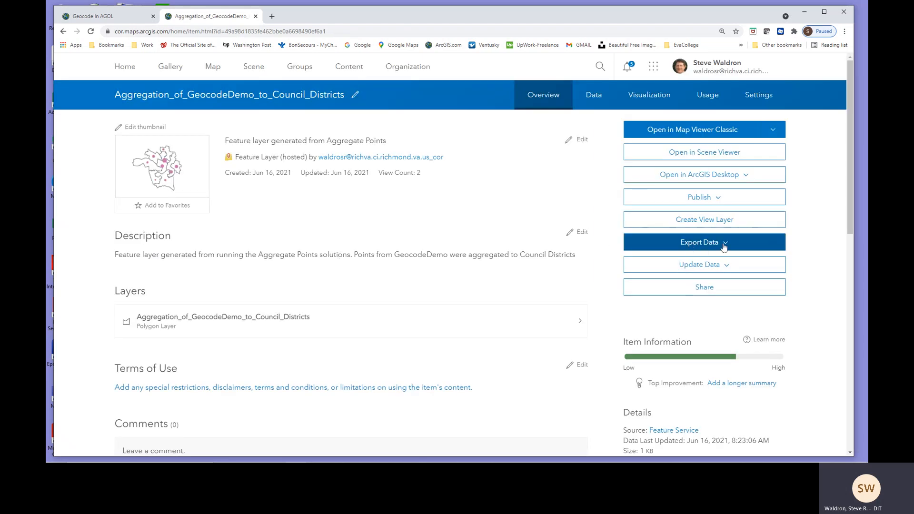
pyautogui.click(723, 244)
pyautogui.click(723, 316)
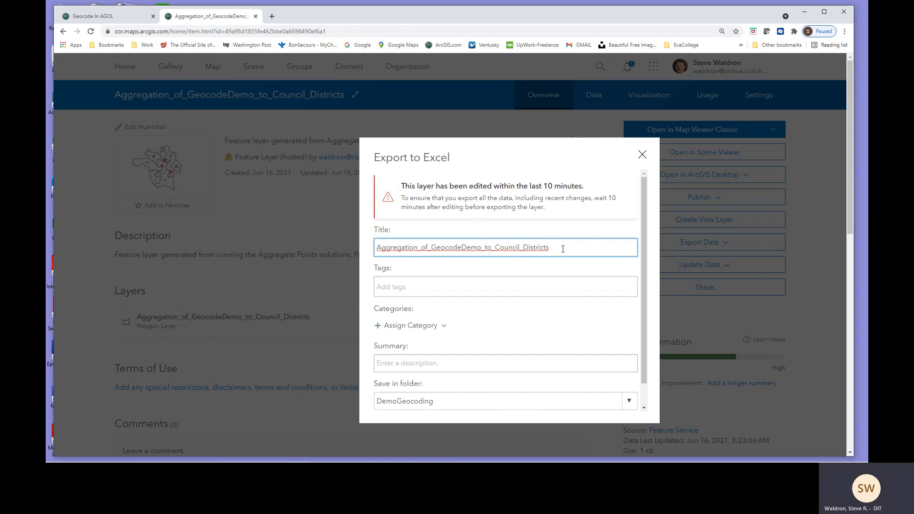
# Title the Excel export StevesExportResults and add the existing Demo tag
pyautogui.moveTo(563, 249); pyautogui.dragTo(370, 254)
pyautogui.write('StevesExport')
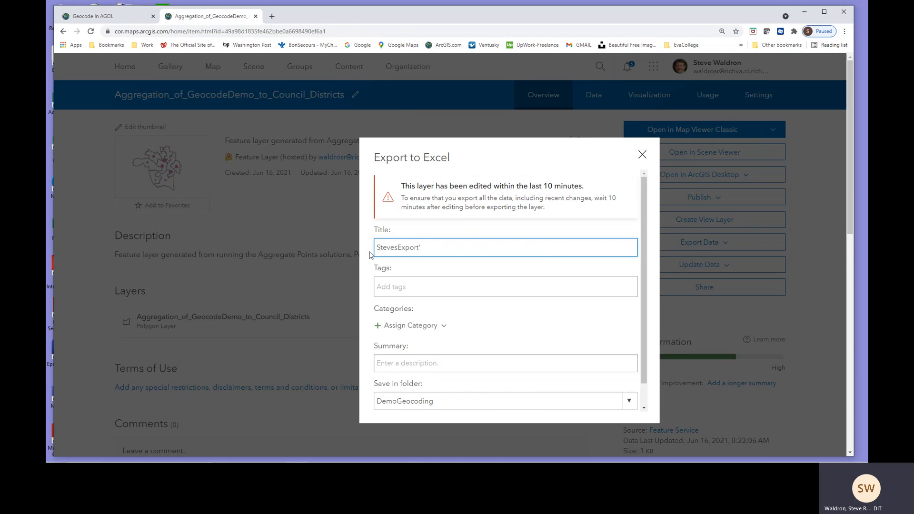
pyautogui.write('Results')
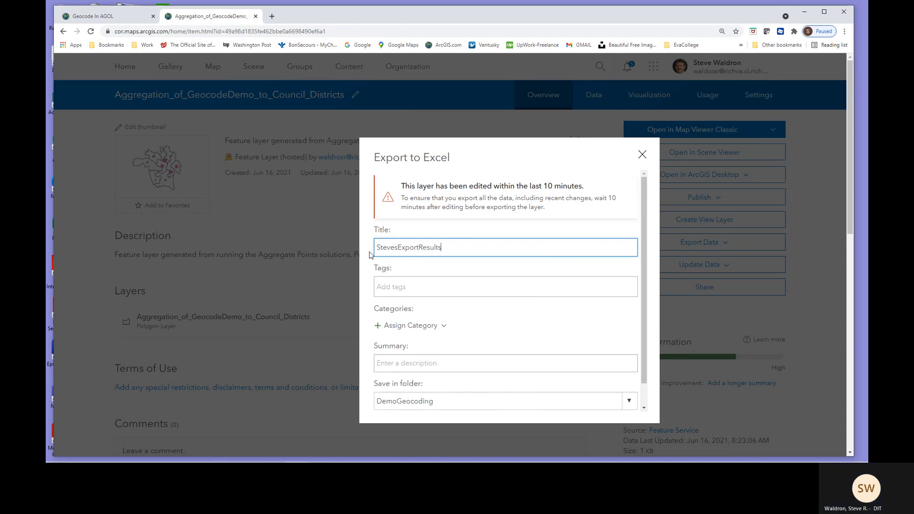
pyautogui.click(388, 289)
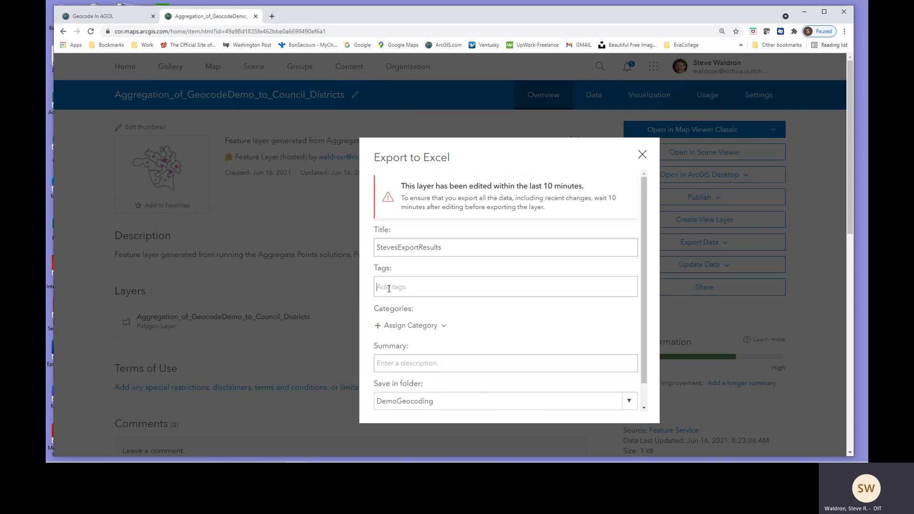
pyautogui.write('Demo')
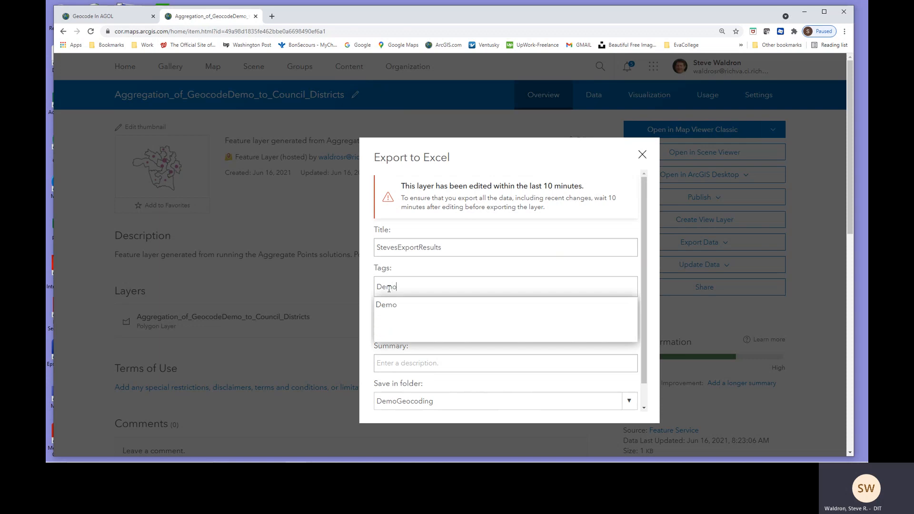
pyautogui.click(414, 306)
# Enter a one-sentence summary about exporting results to a table, and run the Excel export into the DemoGeocoding folder
pyautogui.click(452, 382)
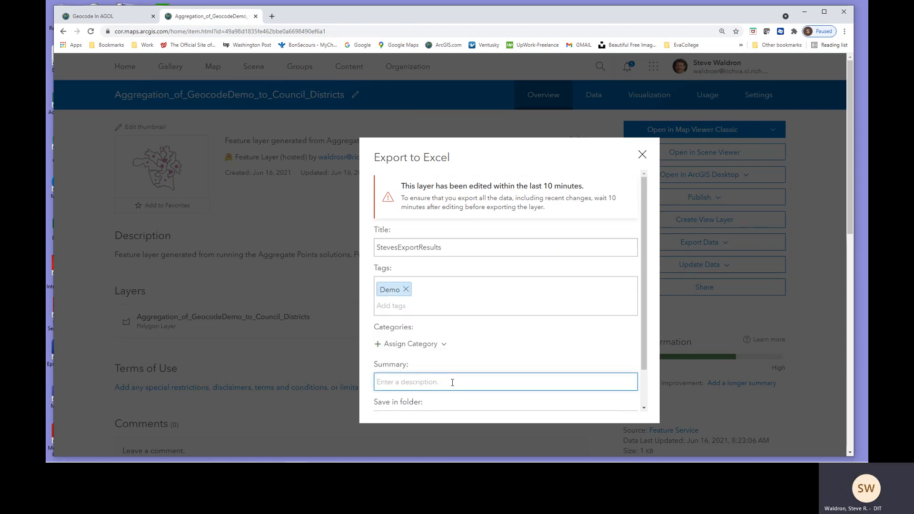
pyautogui.write('Stve')
pyautogui.press('BackSpace')
pyautogui.write('eve is exporting results to a table.')
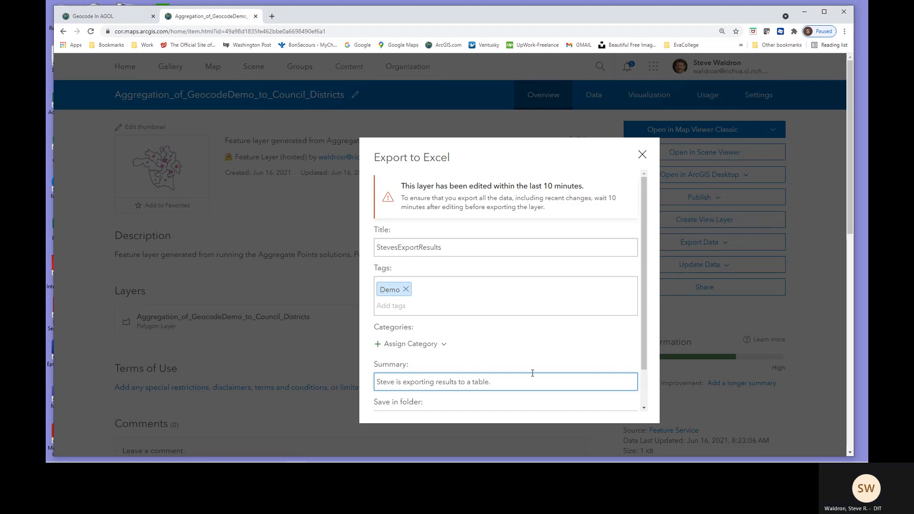
pyautogui.scroll(-1, 641, 288)
pyautogui.scroll(-1, 641, 290)
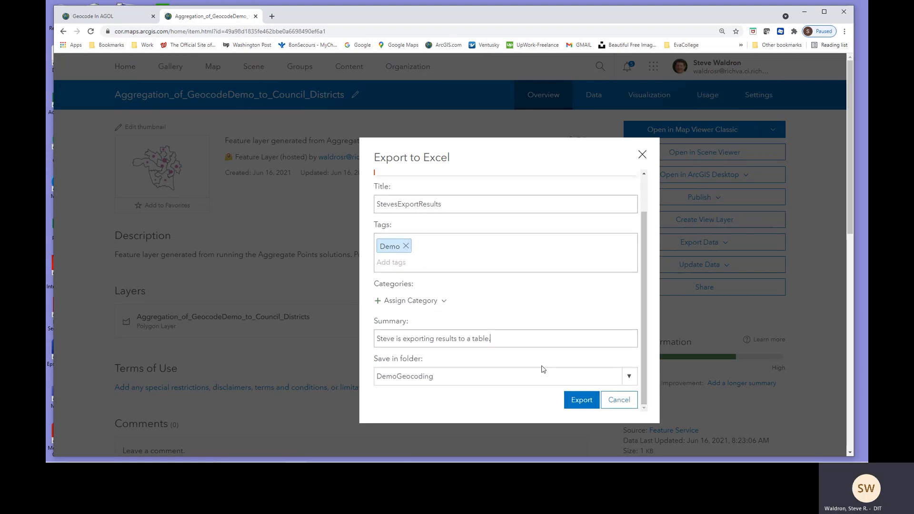
pyautogui.click(581, 399)
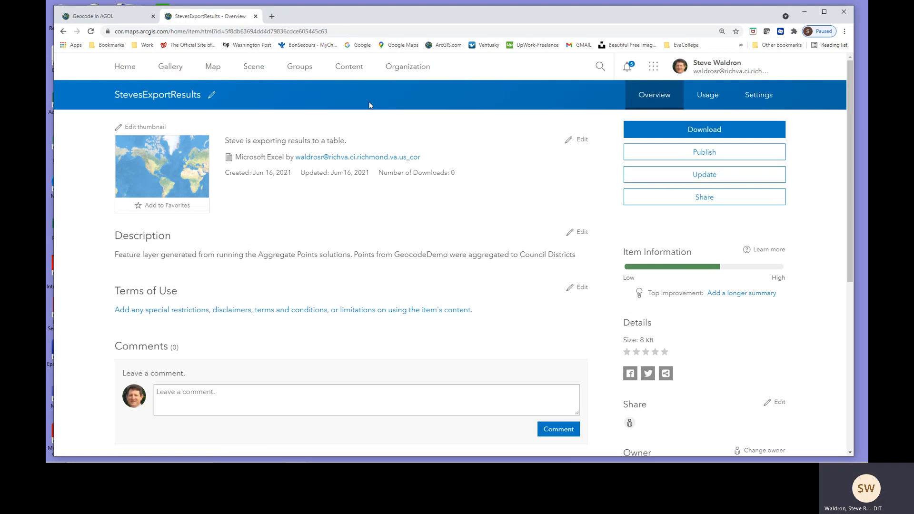
# Return to the DemoGeocoding folder content, open the StevesExportResults Excel item and download it
pyautogui.click(356, 71)
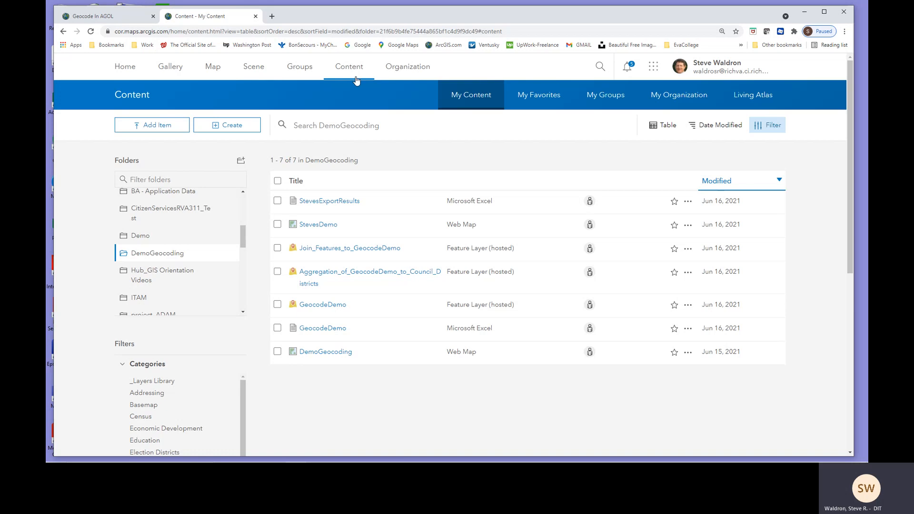
pyautogui.click(329, 202)
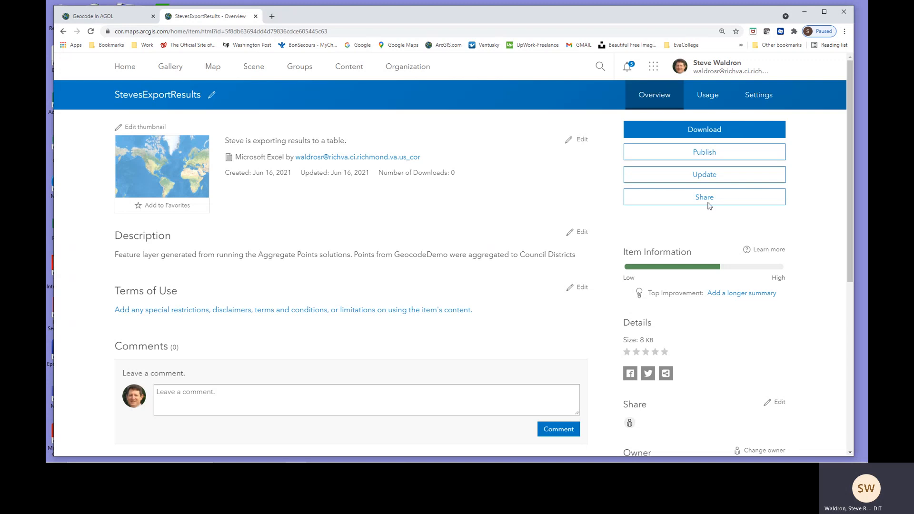
pyautogui.click(731, 134)
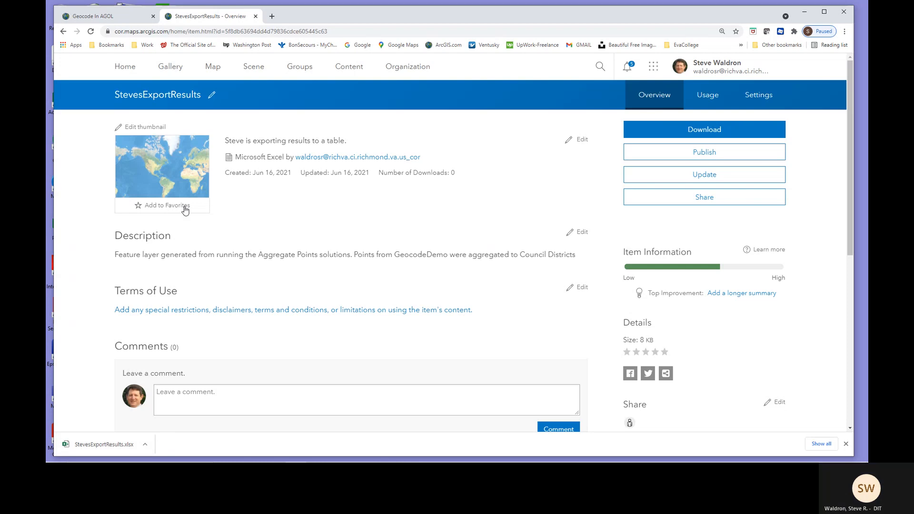
# Switch to the Geocode In AGOL story map and view slide 26 on the training curriculum
pyautogui.click(102, 18)
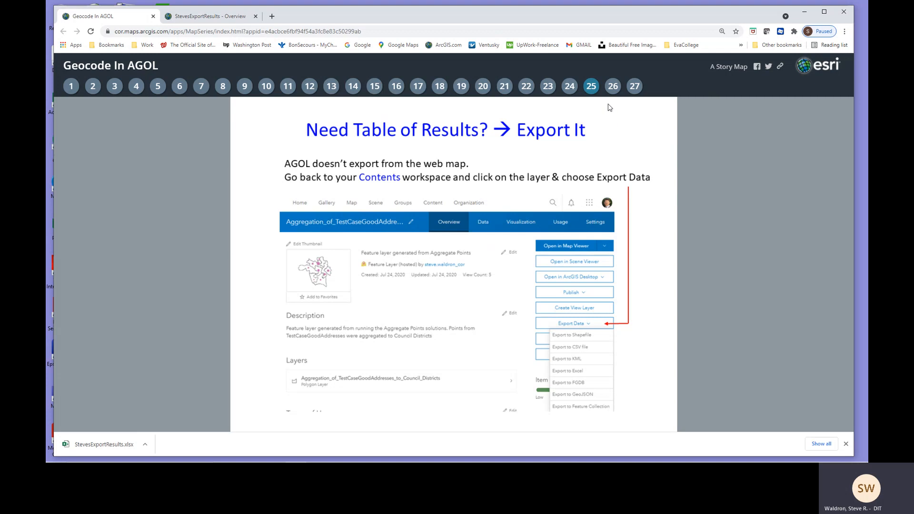
pyautogui.click(614, 87)
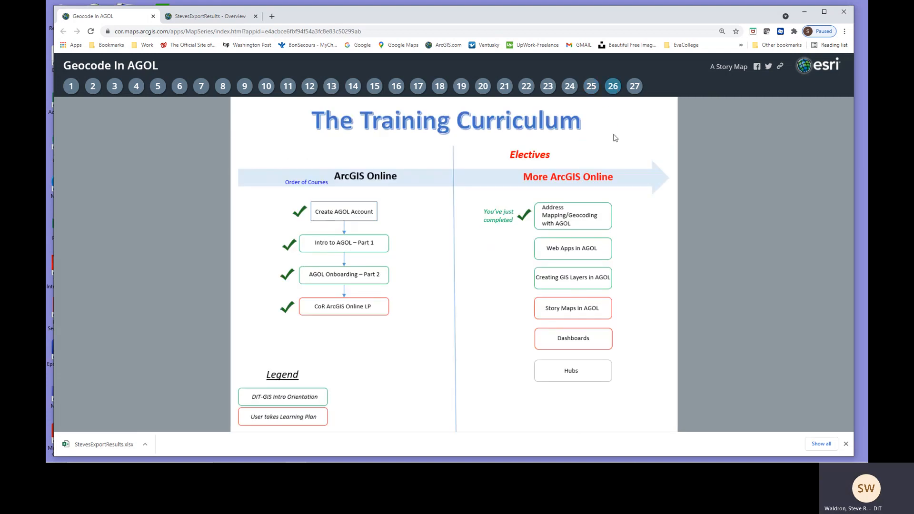